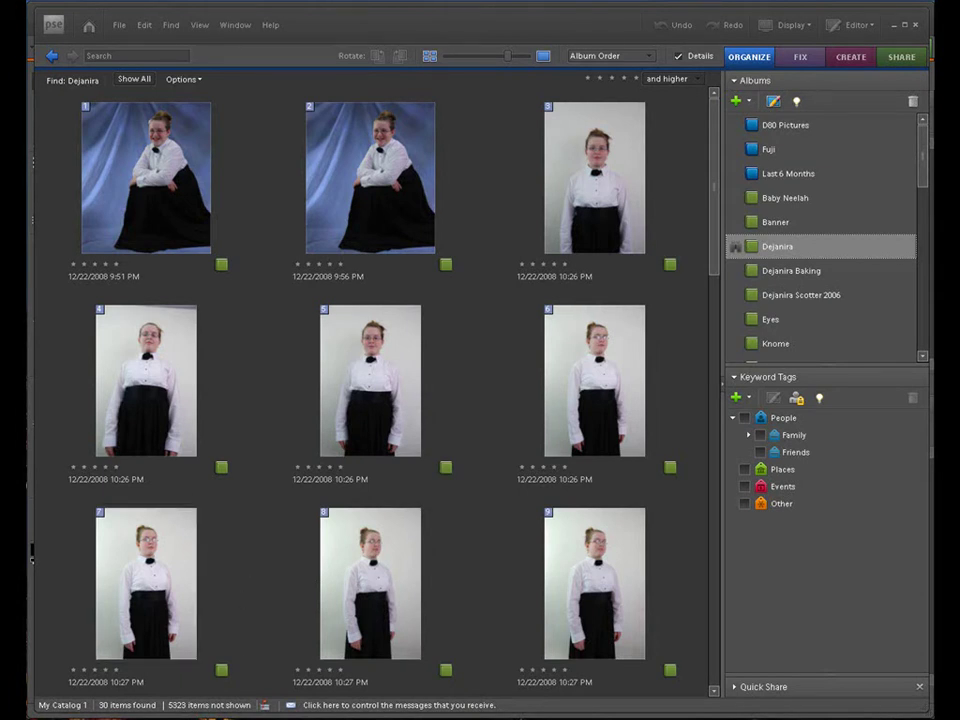
# Close the Gmail window to return to the Organizer photos
pyautogui.hotkey('alt', 'Tab')
pyautogui.moveTo(398, 47); pyautogui.dragTo(380, 67)
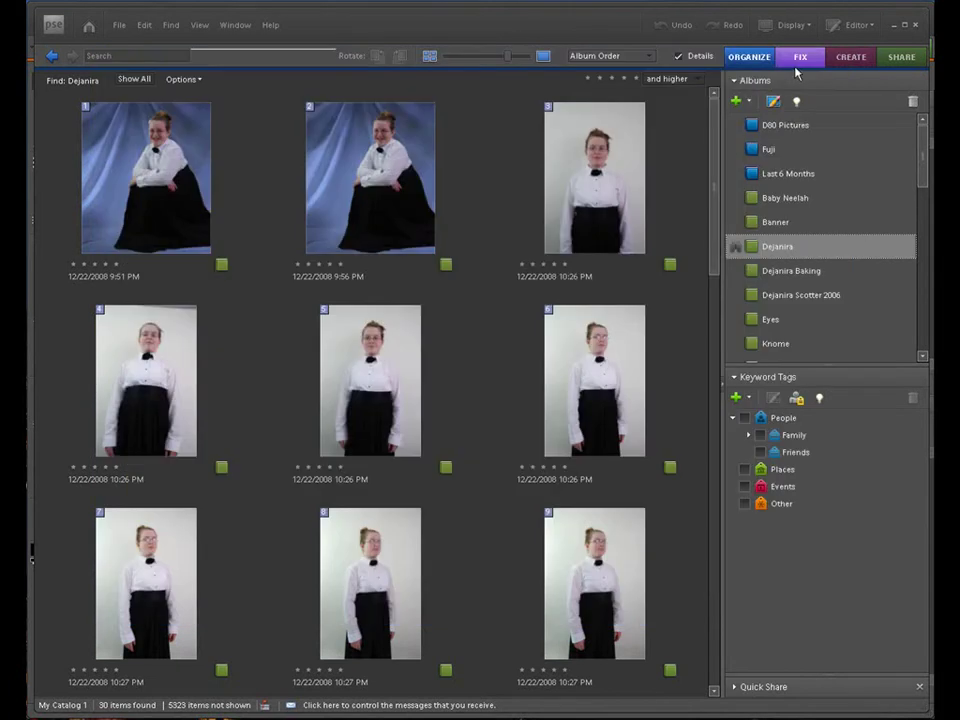
pyautogui.click(796, 64)
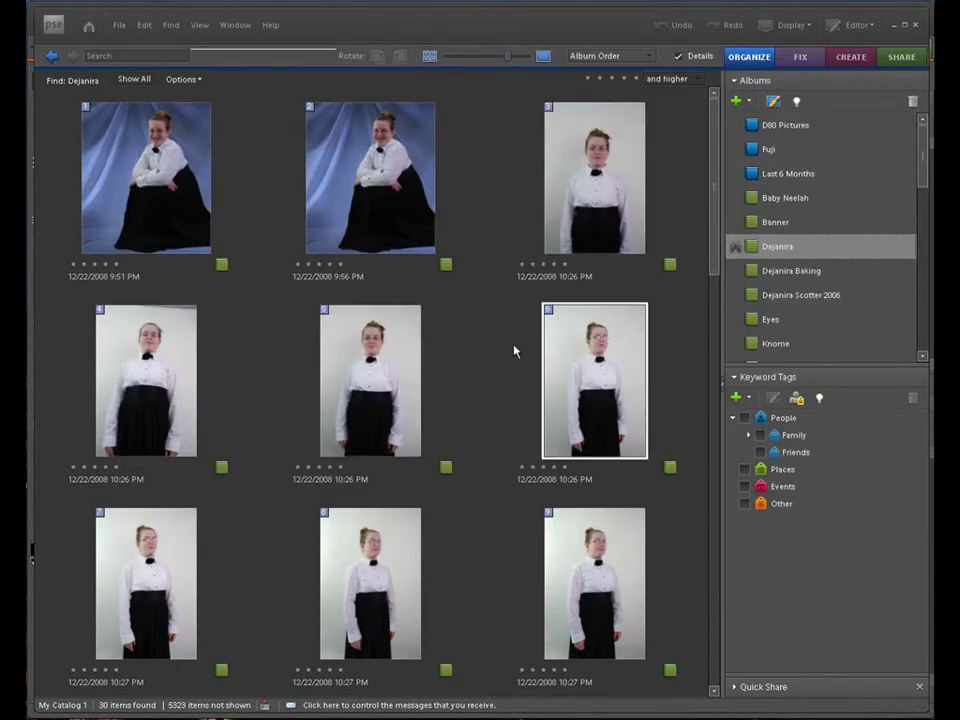
# Select photos 1, 5 and 7 together in the Organizer grid
pyautogui.click(152, 203)
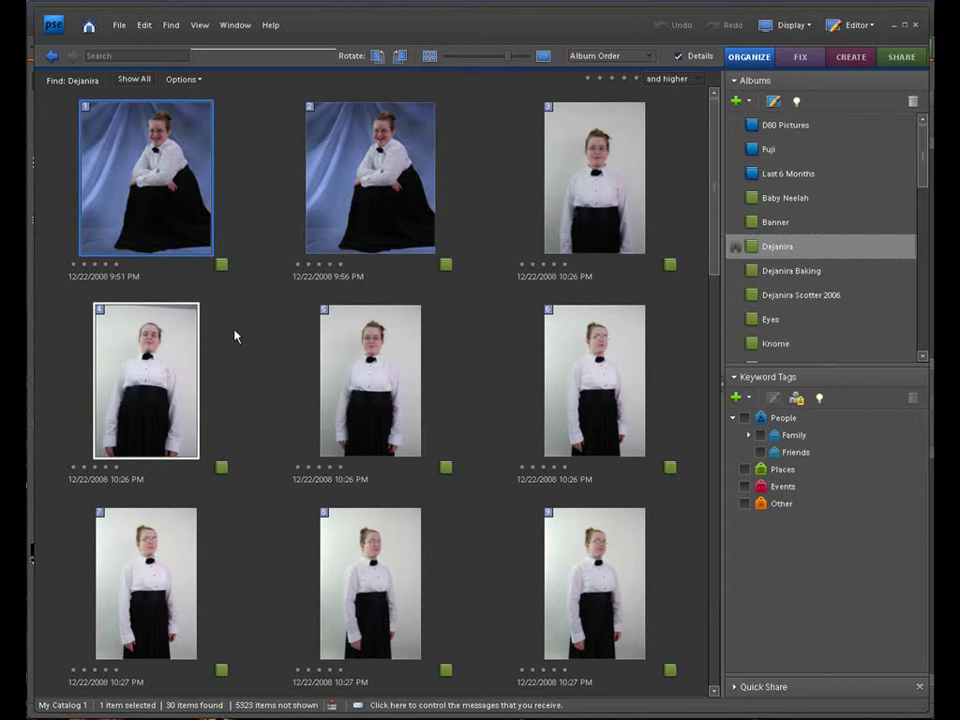
pyautogui.keyDown('ctrl'); pyautogui.click(373, 381); pyautogui.keyUp('ctrl')
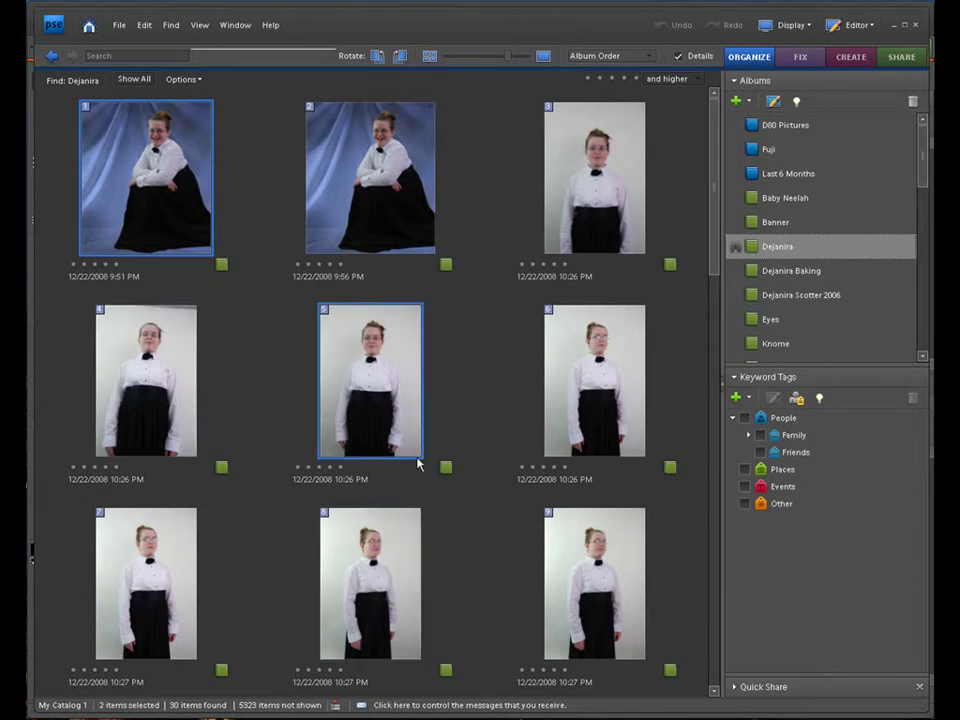
pyautogui.keyDown('ctrl'); pyautogui.click(166, 585); pyautogui.keyUp('ctrl')
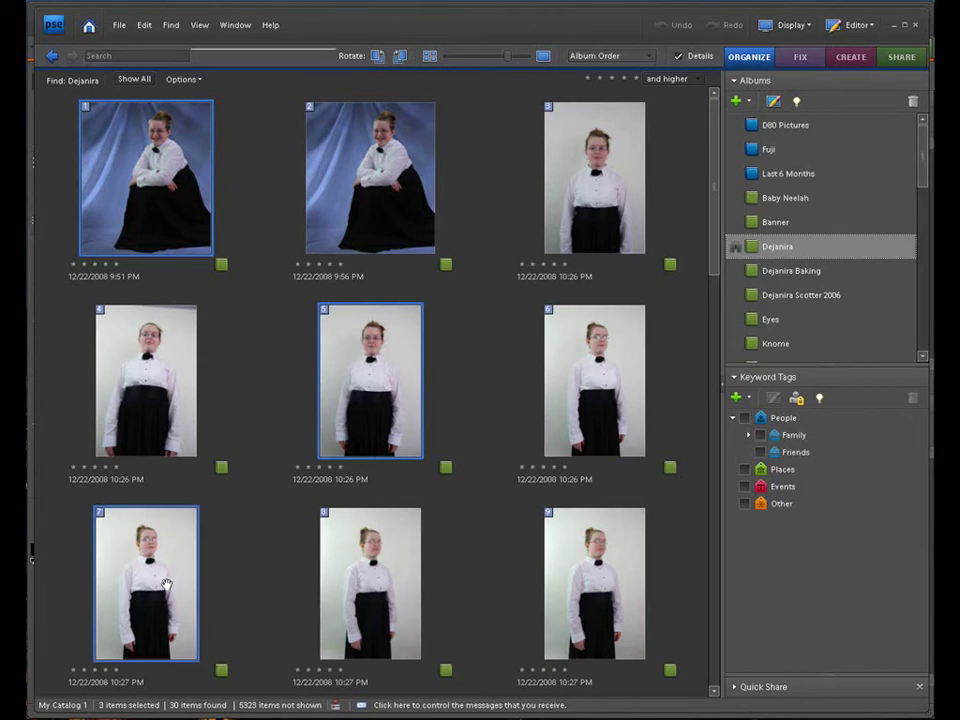
# Open photos 1, 5 and 7 in Full Edit and minimise all three image windows
pyautogui.rightClick(166, 585)
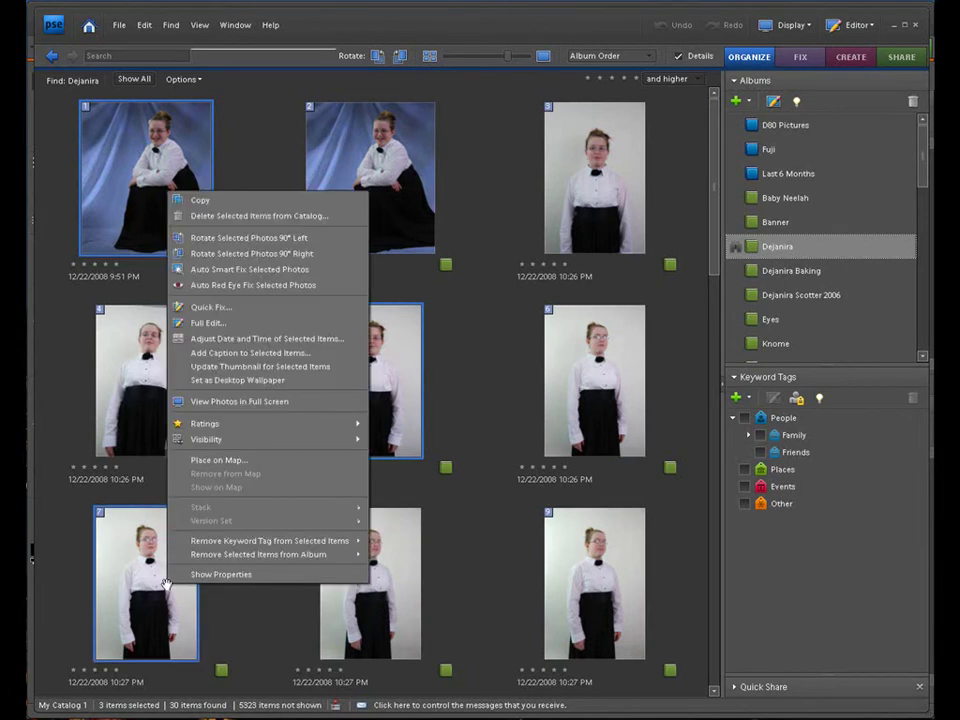
pyautogui.click(201, 325)
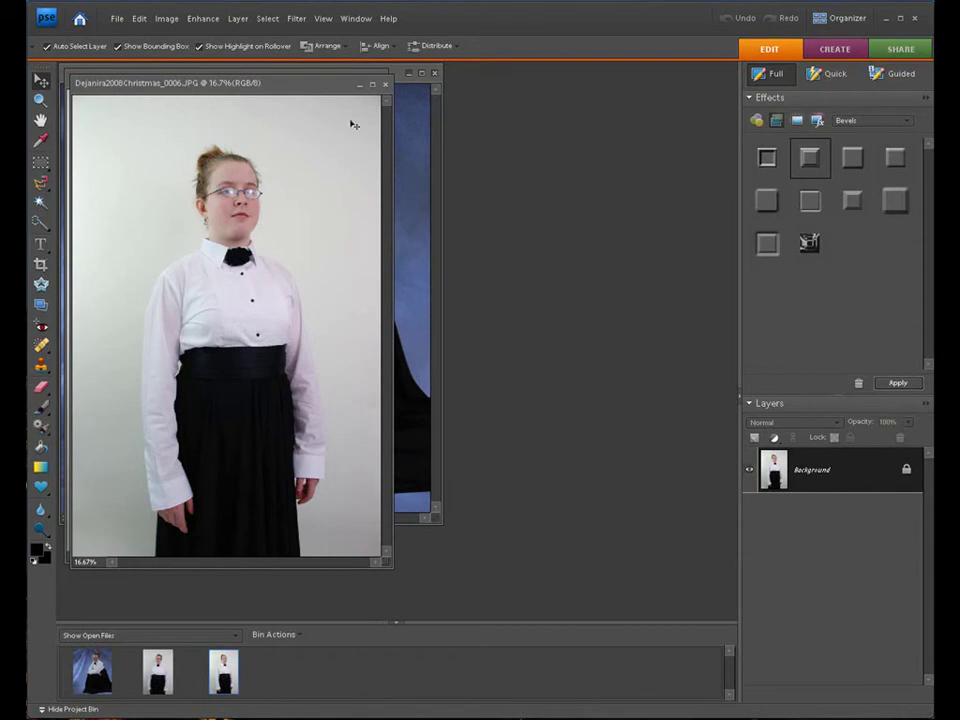
pyautogui.click(359, 85)
pyautogui.click(366, 79)
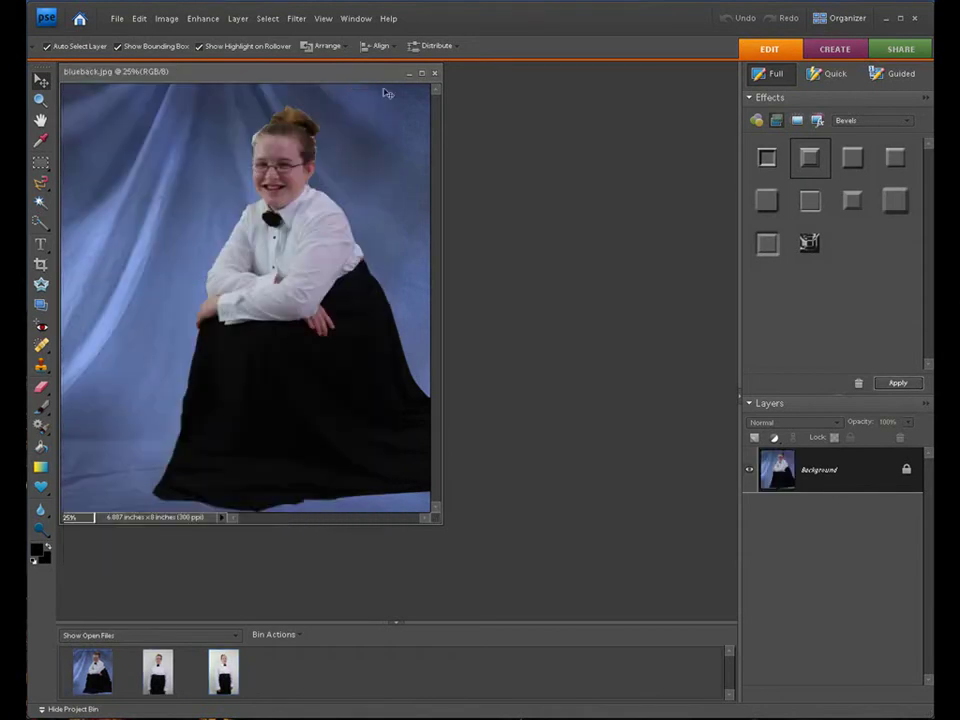
pyautogui.click(410, 76)
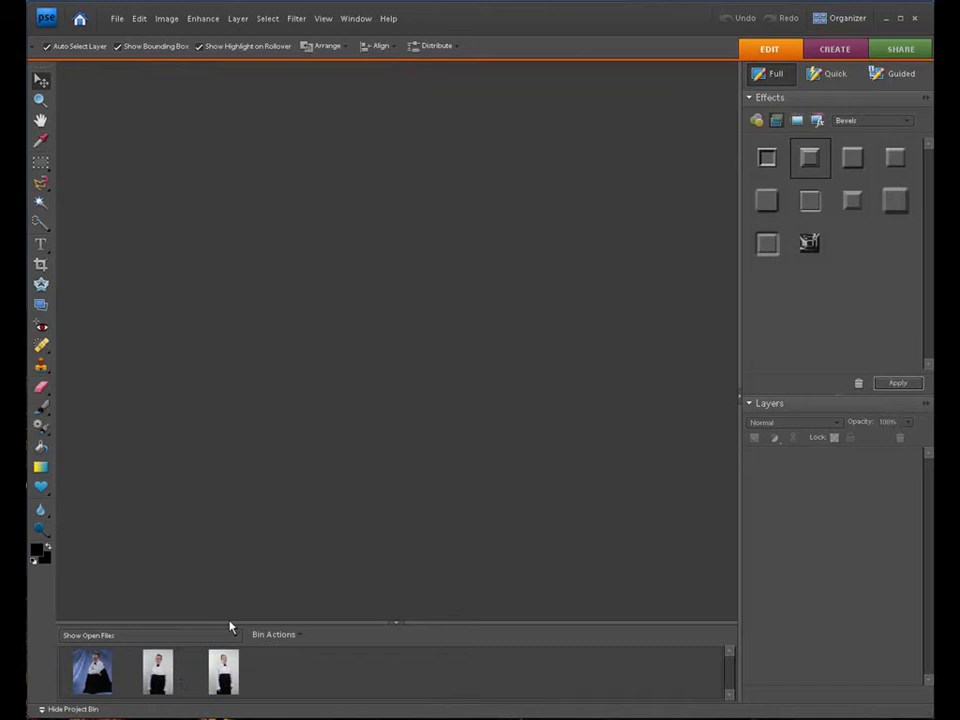
# Create a blank file named Trio, 10 x 8 inches at 300 ppi, with a White background
pyautogui.click(116, 20)
pyautogui.moveTo(120, 36)
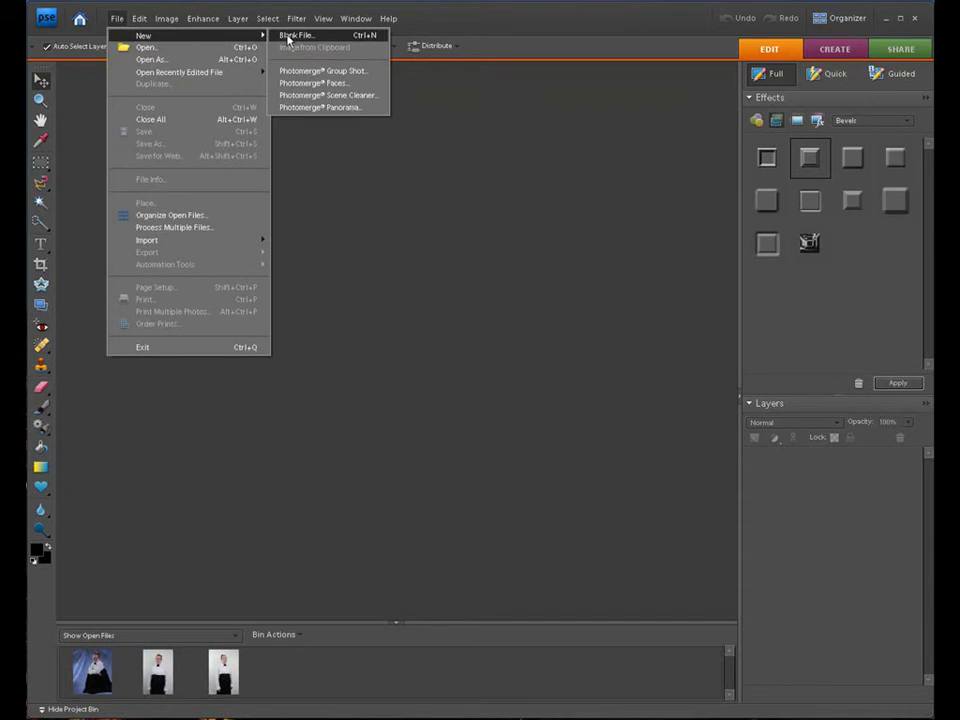
pyautogui.click(288, 37)
pyautogui.moveTo(416, 171); pyautogui.dragTo(398, 185)
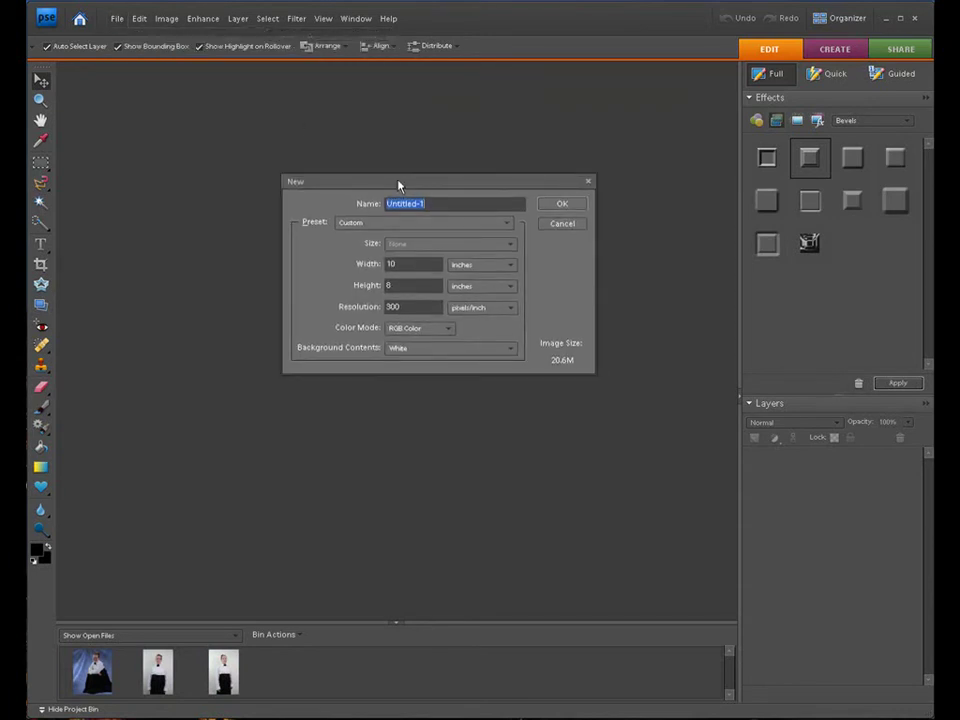
pyautogui.write('Trio')
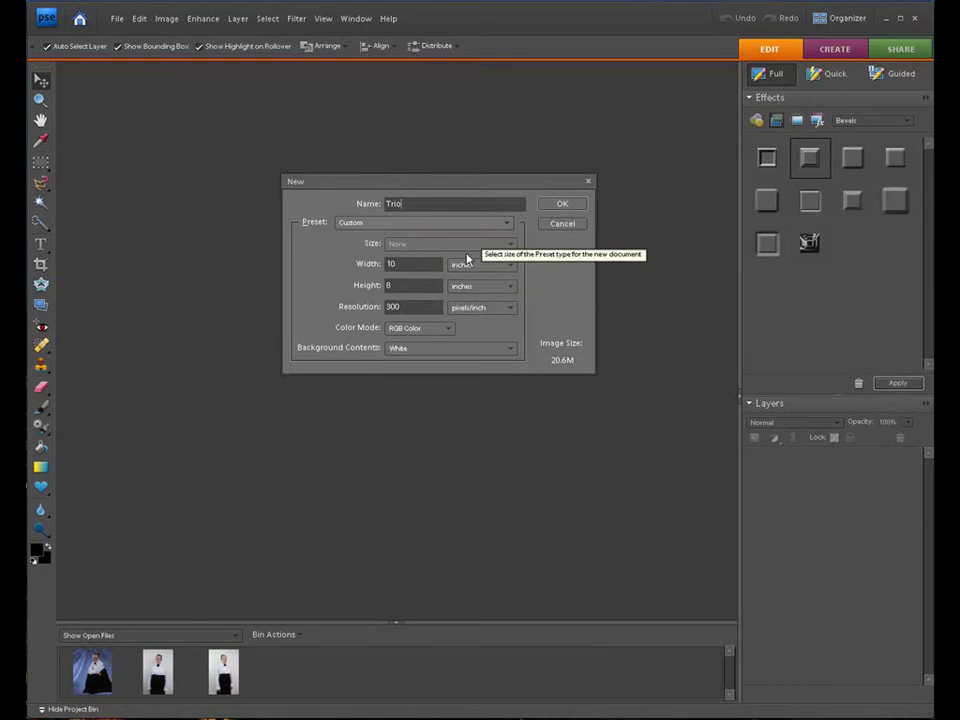
pyautogui.click(510, 223)
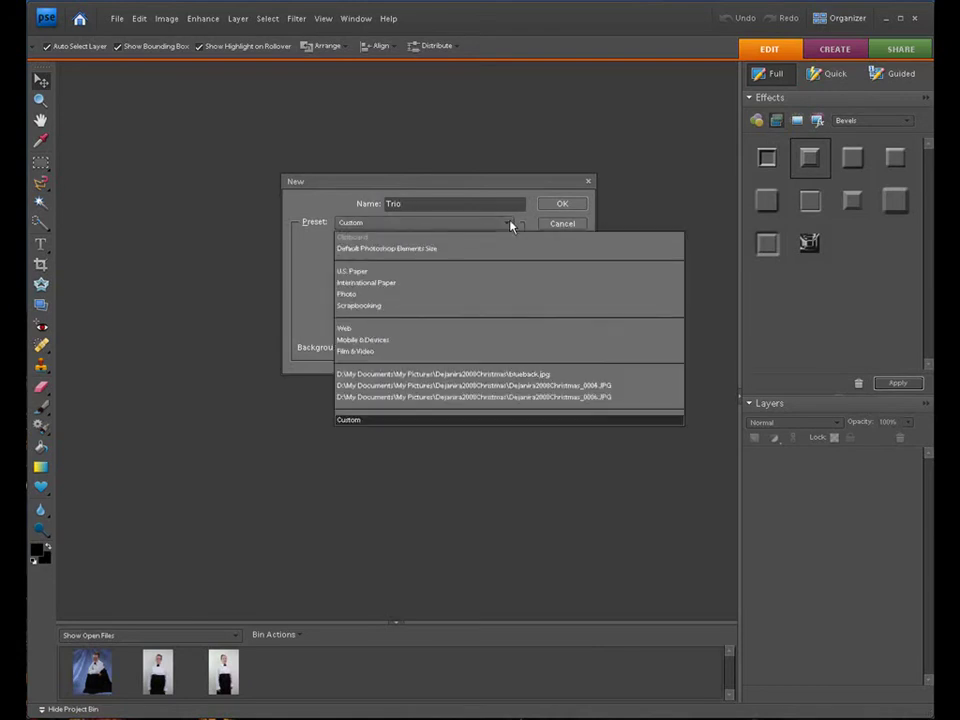
pyautogui.click(510, 223)
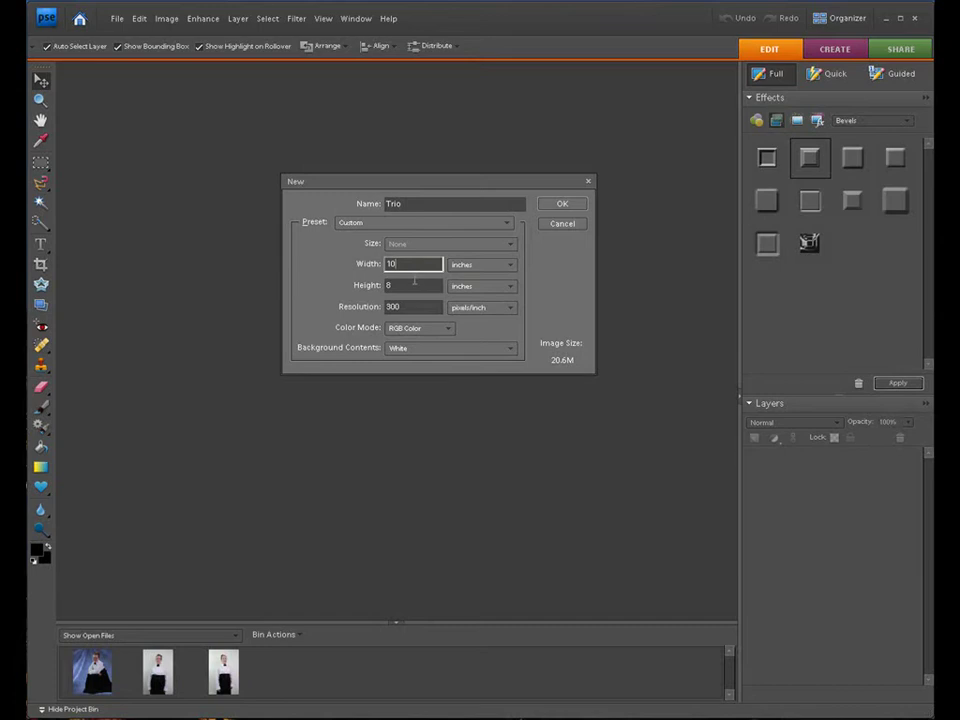
pyautogui.click(413, 287)
pyautogui.click(414, 306)
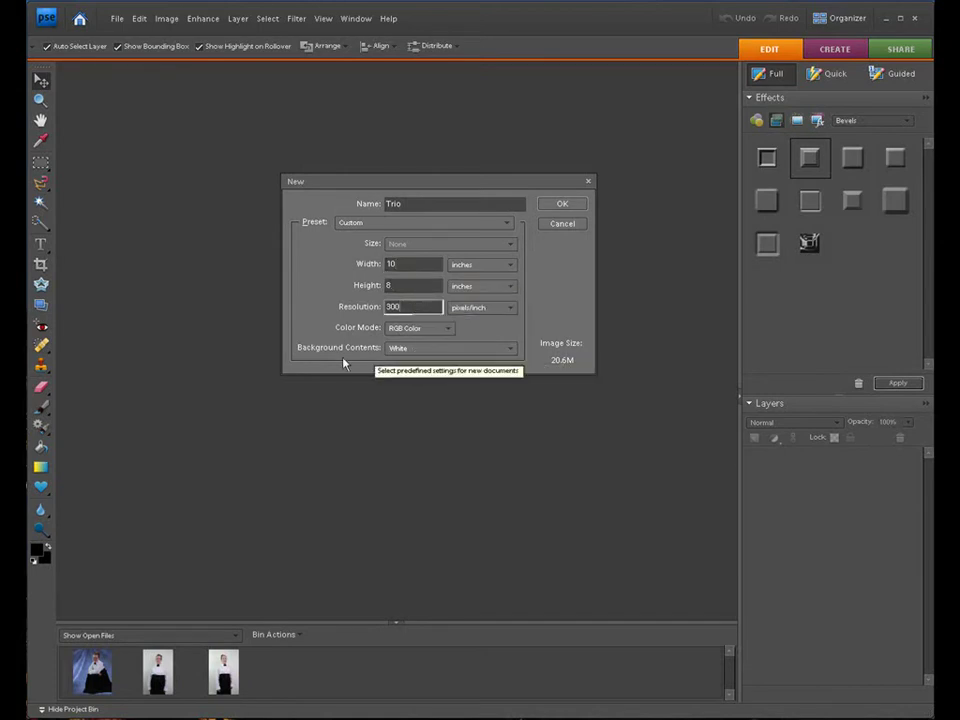
pyautogui.click(508, 352)
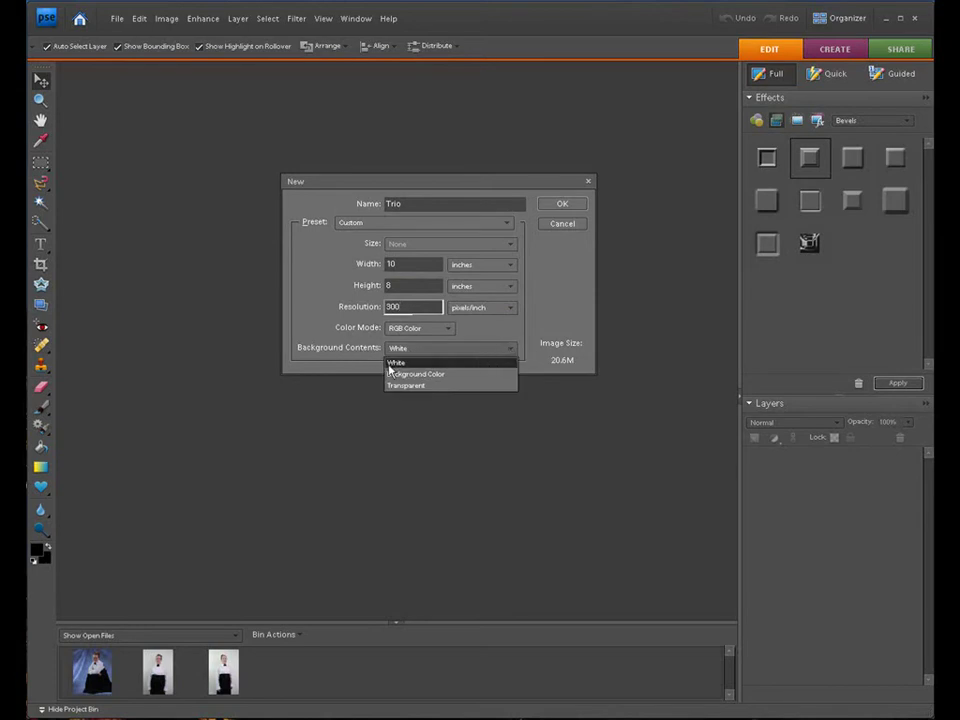
pyautogui.click(390, 364)
pyautogui.click(560, 204)
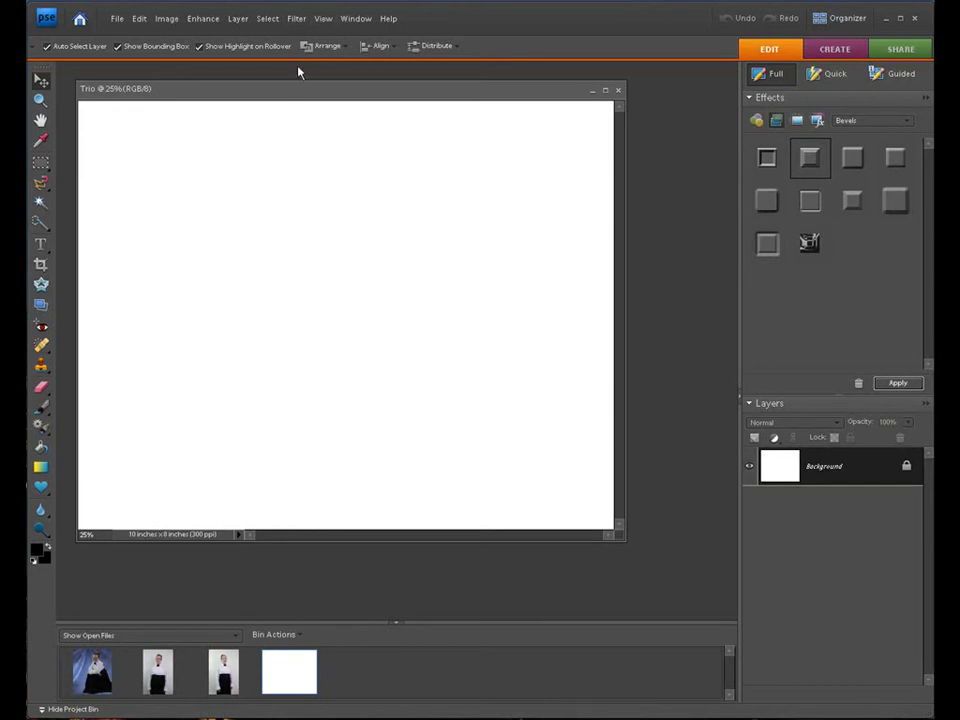
# Fit Trio on screen and drag blueback.jpg from the Project Bin onto the canvas
pyautogui.click(323, 18)
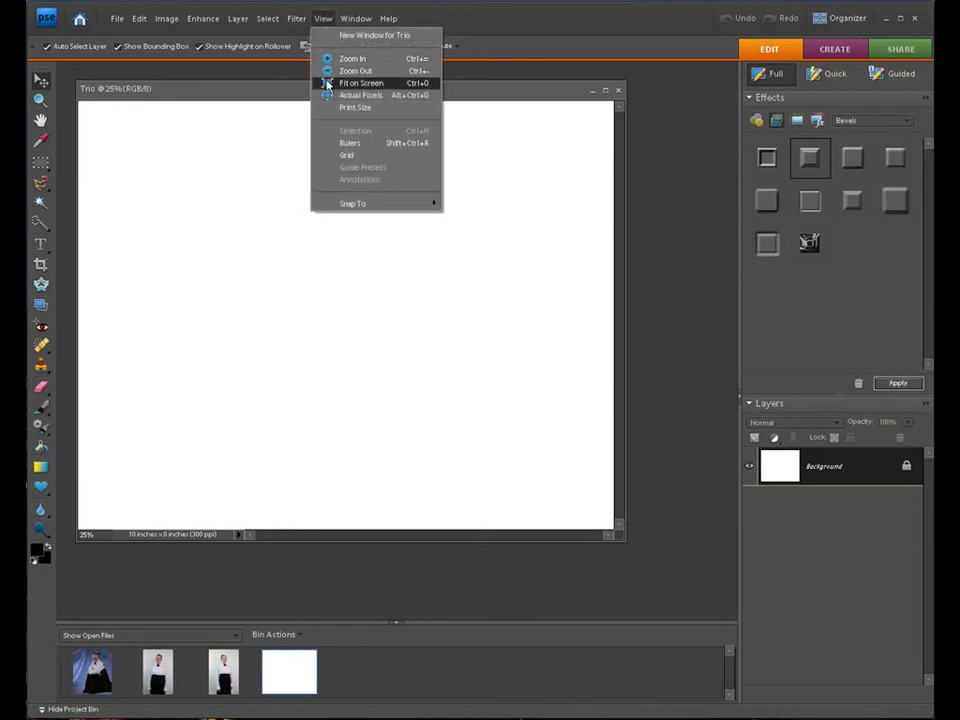
pyautogui.click(327, 82)
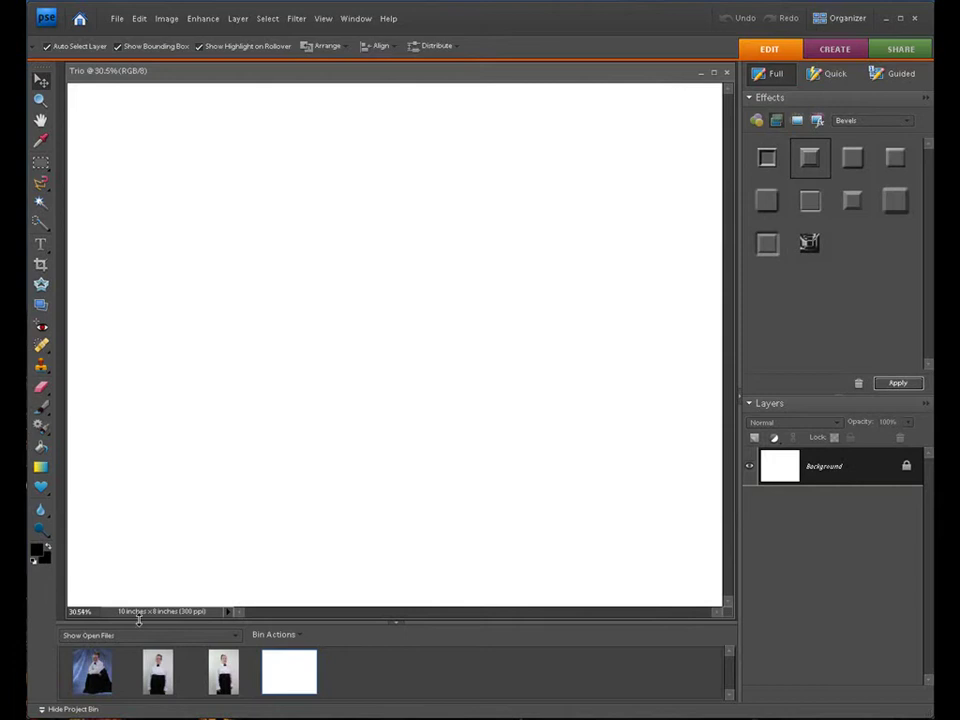
pyautogui.click(93, 672)
pyautogui.moveTo(93, 675); pyautogui.dragTo(394, 316)
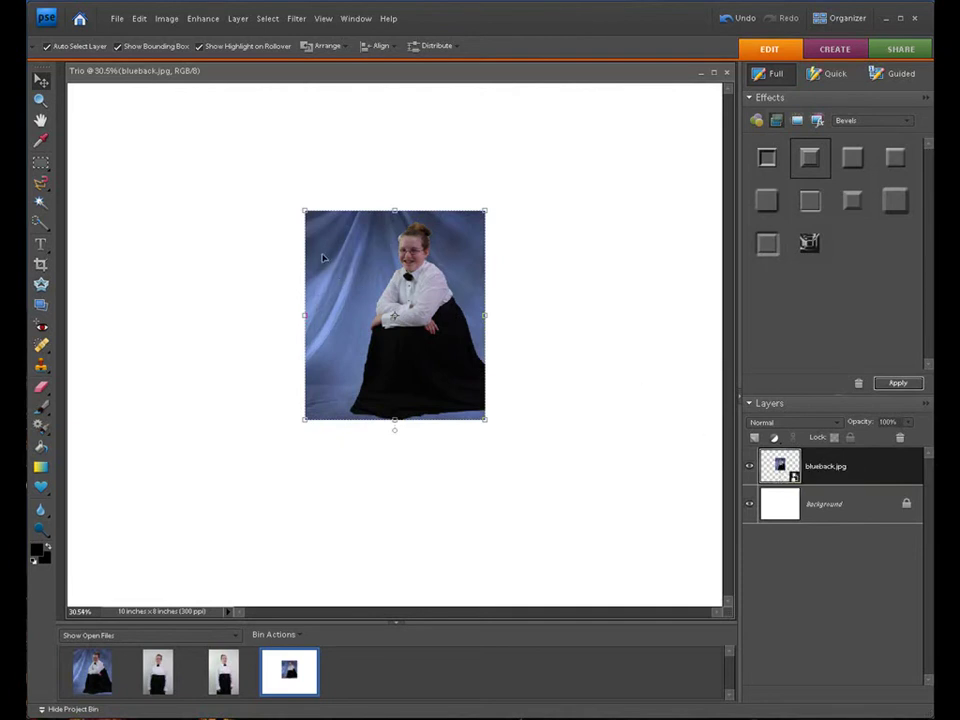
# Enlarge the blue-backdrop portrait to about 162%, centre it, and commit the transform
pyautogui.click(304, 212)
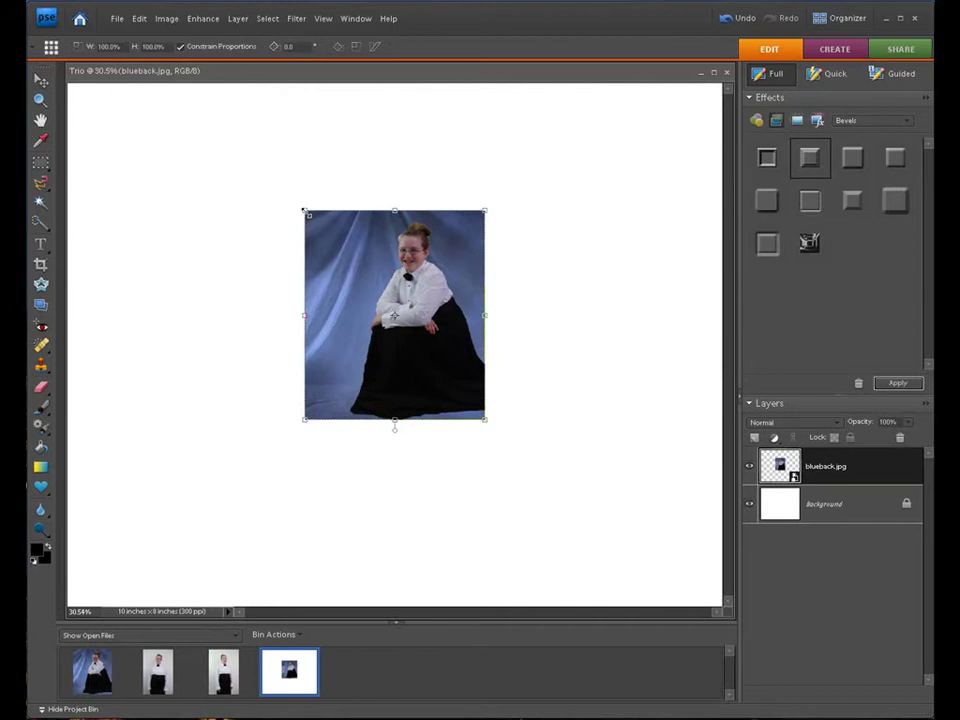
pyautogui.click(304, 212)
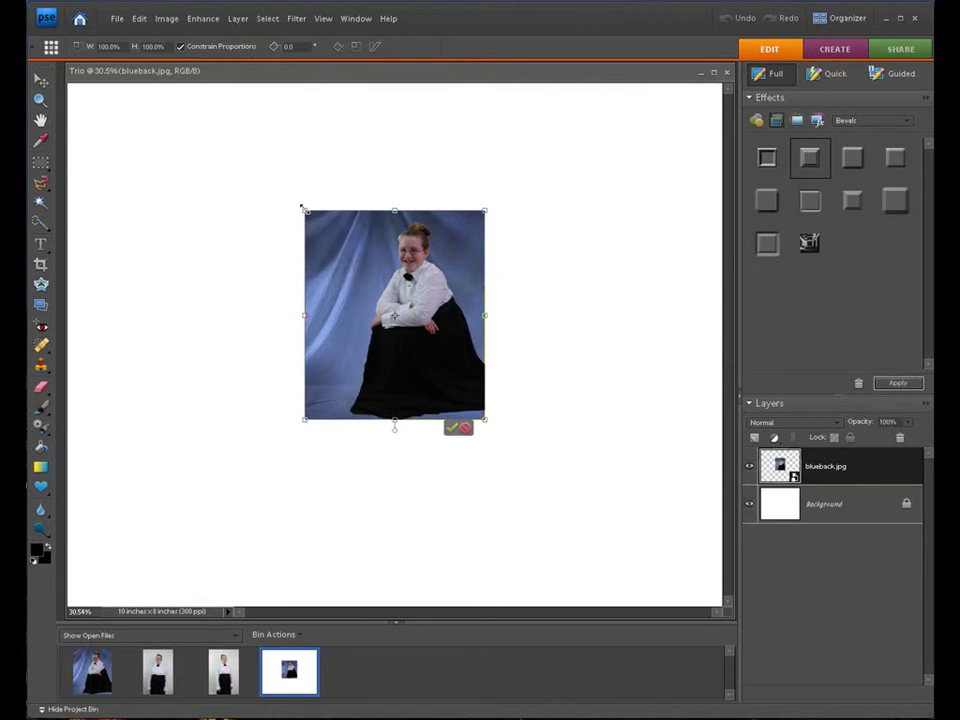
pyautogui.moveTo(304, 211); pyautogui.dragTo(223, 117)
pyautogui.moveTo(366, 253); pyautogui.dragTo(421, 328)
pyautogui.moveTo(285, 191); pyautogui.dragTo(246, 156)
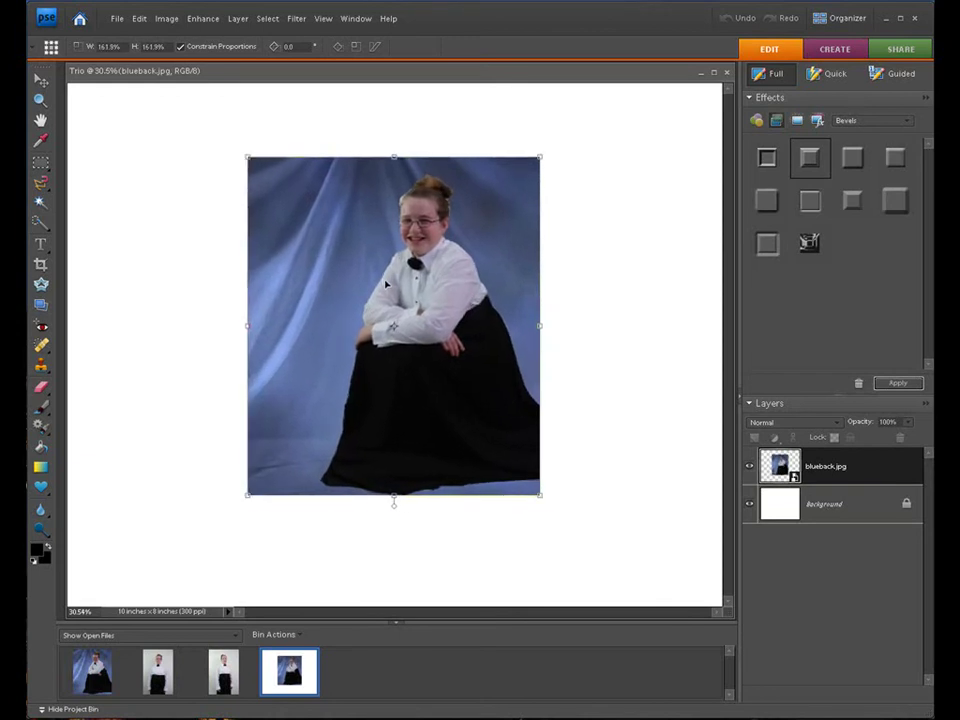
pyautogui.moveTo(386, 283); pyautogui.dragTo(402, 297)
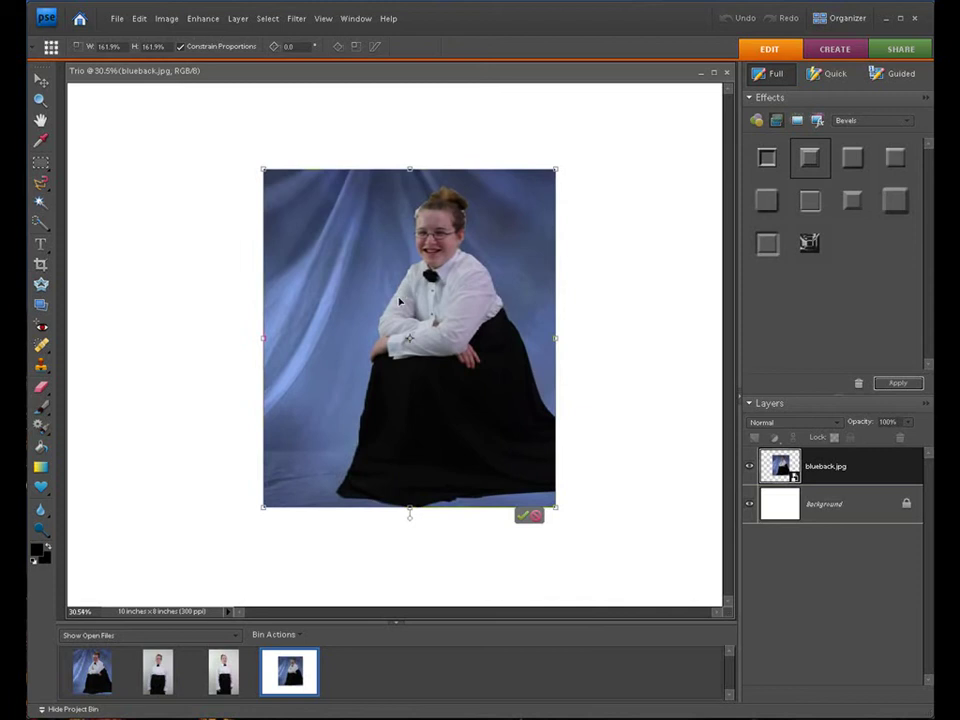
pyautogui.click(521, 515)
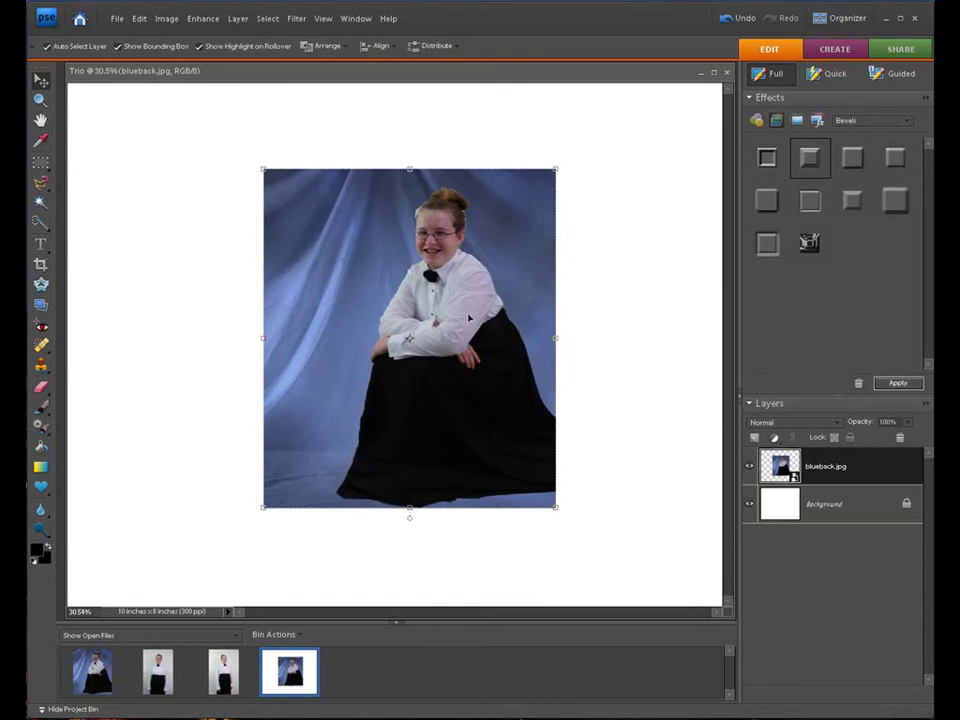
# Apply the second Bevels effect, Scalloped Edge, to the blueback.jpg layer
pyautogui.click(779, 124)
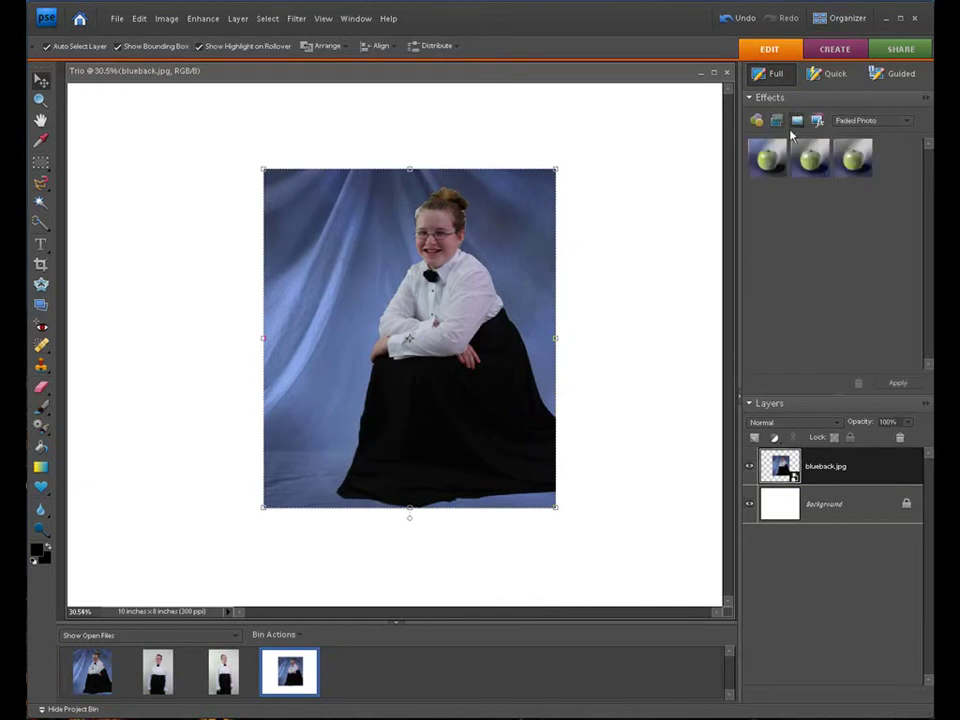
pyautogui.click(778, 122)
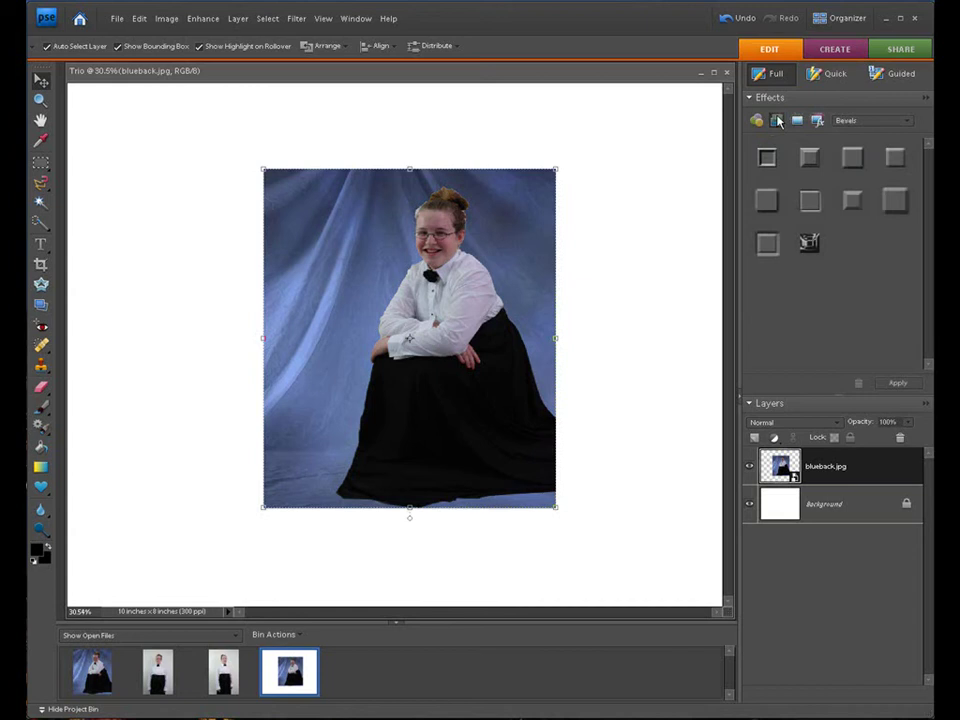
pyautogui.click(911, 122)
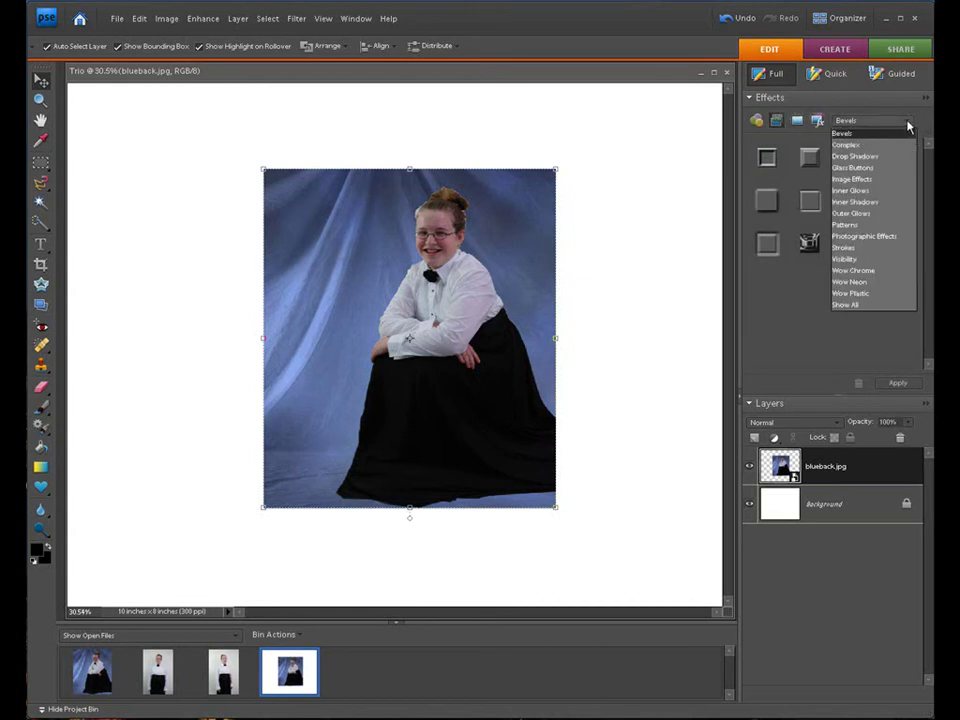
pyautogui.click(908, 124)
pyautogui.click(811, 160)
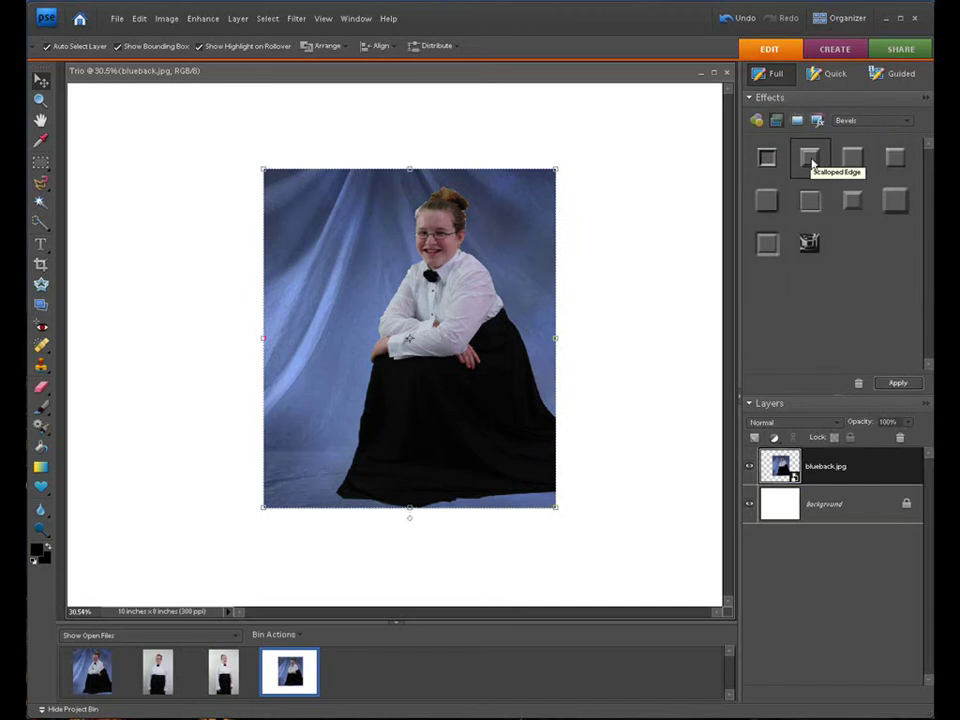
pyautogui.click(890, 385)
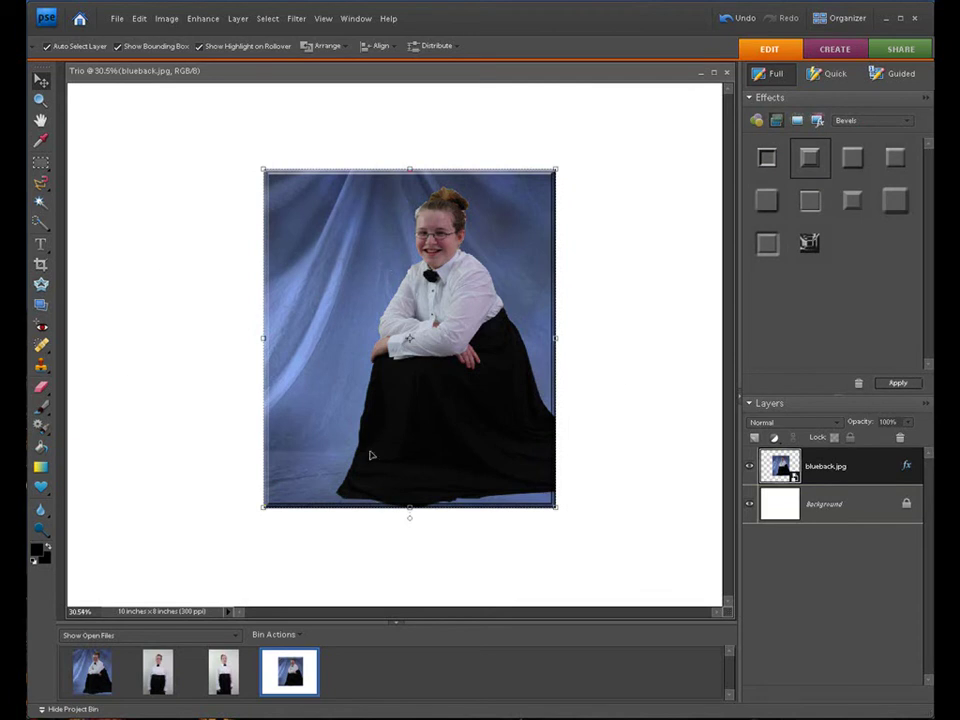
# Place the first standing portrait on the left side of Trio and enlarge it
pyautogui.click(155, 681)
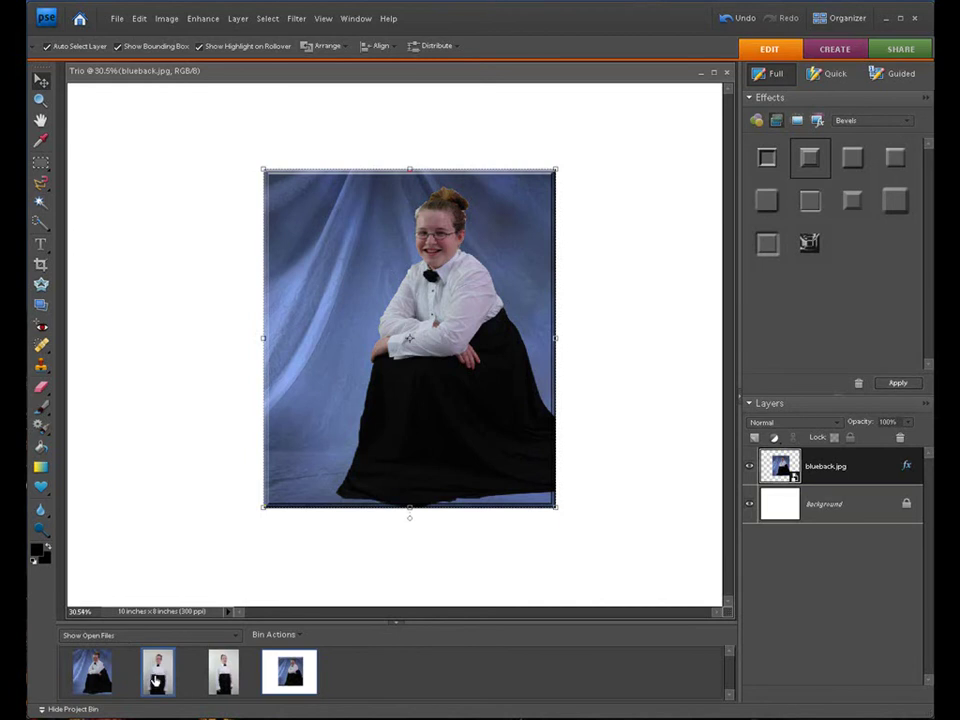
pyautogui.moveTo(155, 681); pyautogui.dragTo(158, 343)
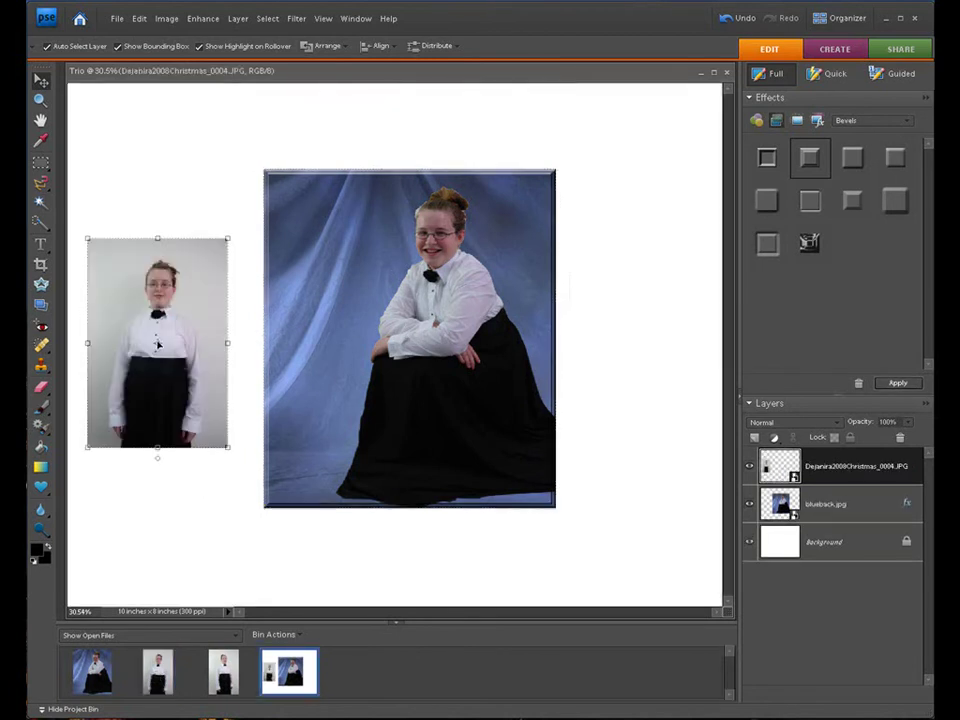
pyautogui.moveTo(150, 338)
pyautogui.mouseDown()
pyautogui.moveTo(161, 334)
pyautogui.moveTo(160, 318)
pyautogui.mouseUp()
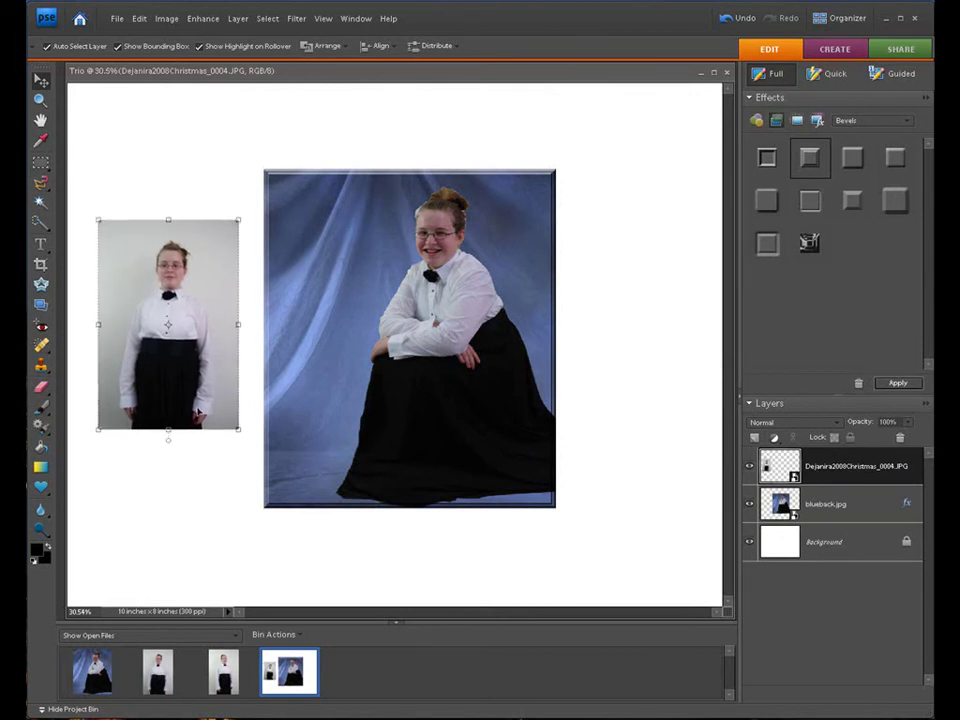
pyautogui.moveTo(238, 429); pyautogui.dragTo(244, 461)
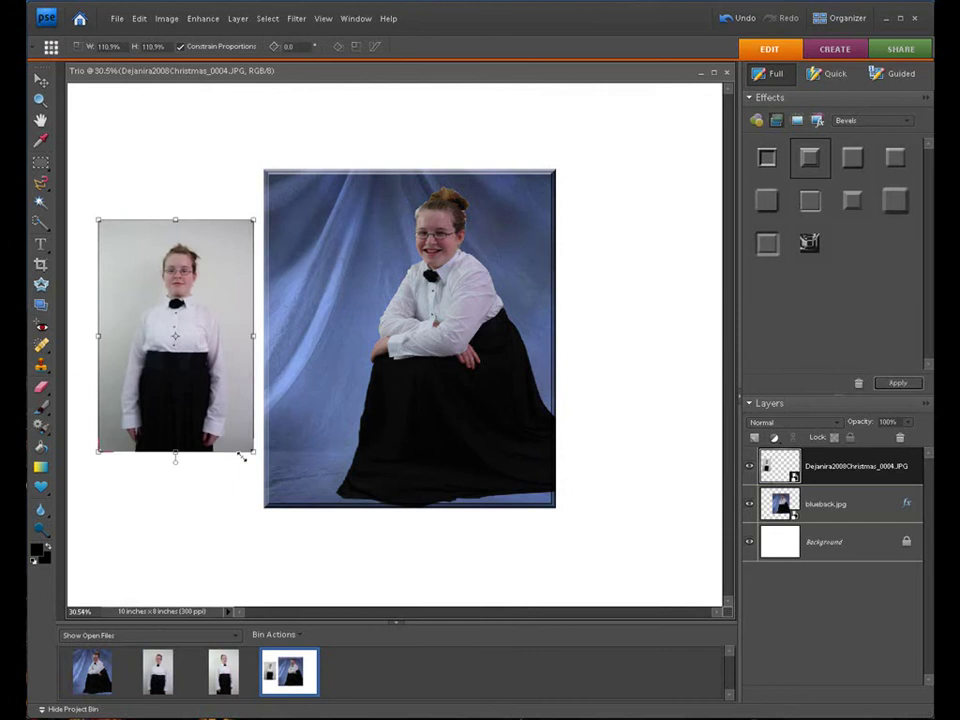
pyautogui.moveTo(188, 349); pyautogui.dragTo(173, 342)
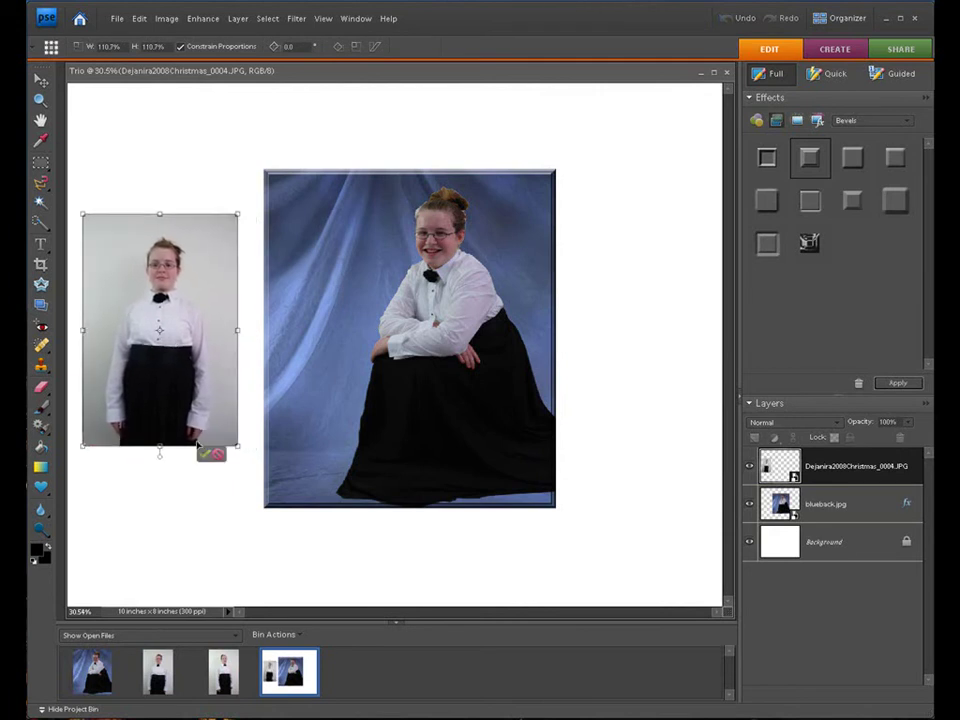
pyautogui.click(204, 454)
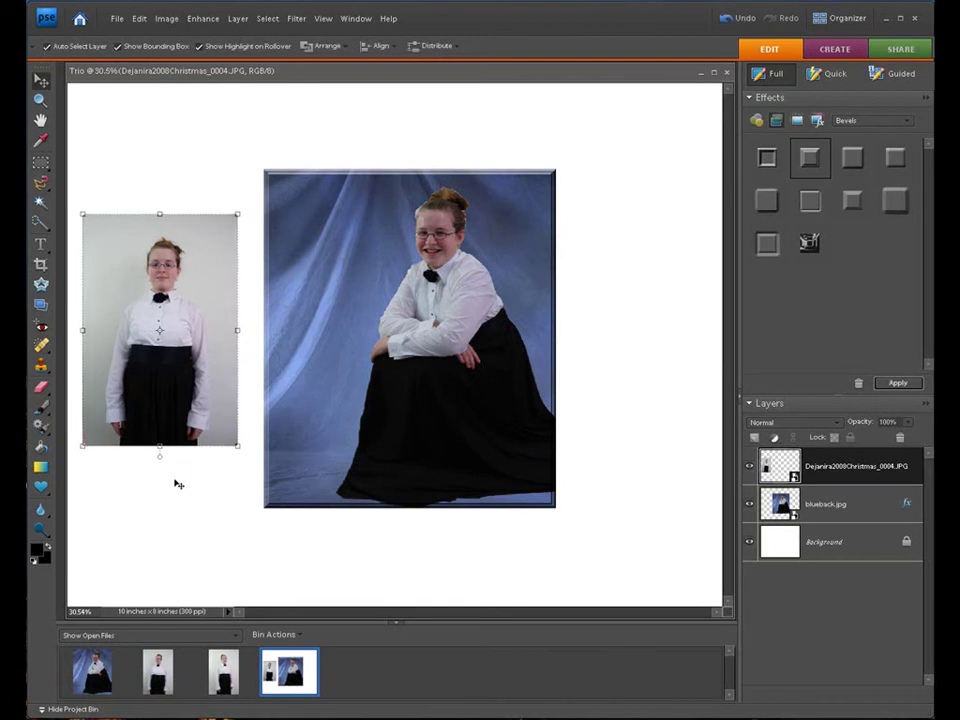
# Apply a bevel to the left standing portrait, then undo it
pyautogui.click(896, 384)
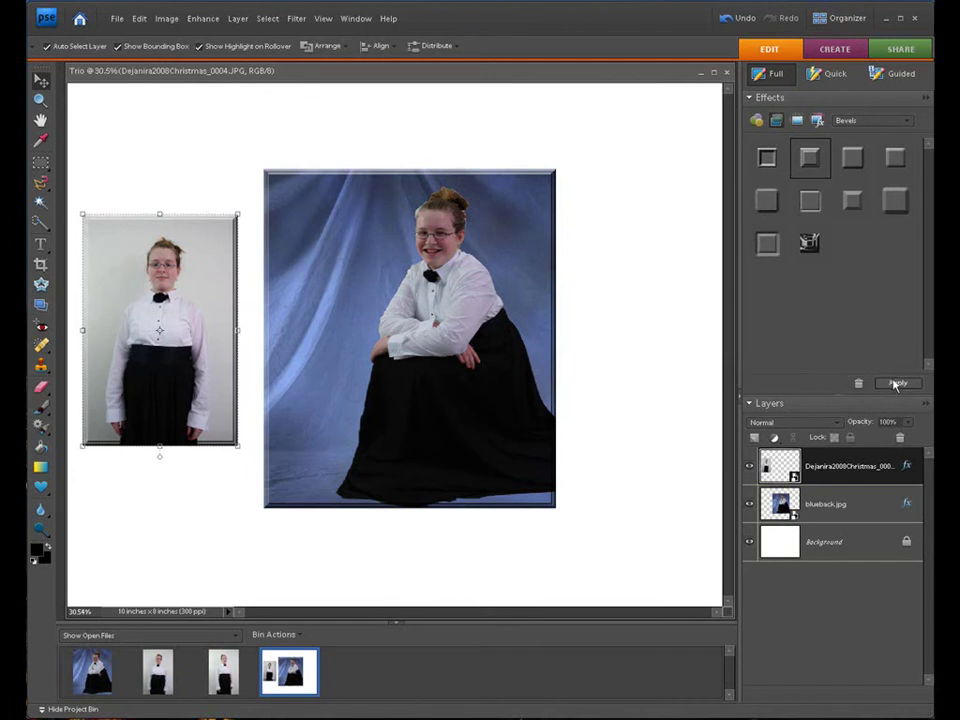
pyautogui.click(139, 19)
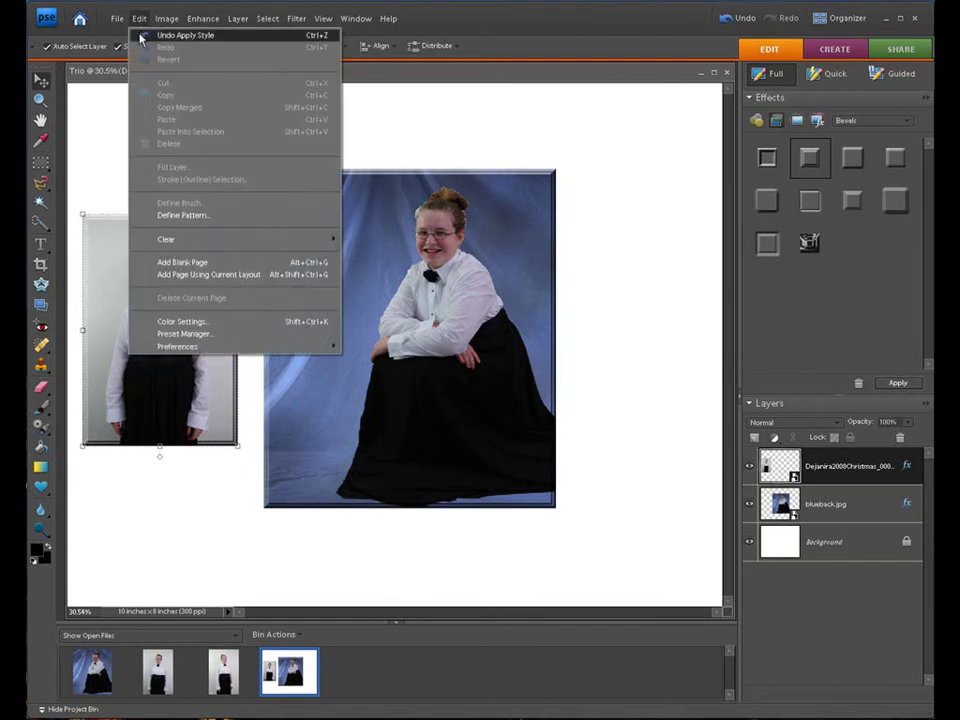
pyautogui.click(160, 35)
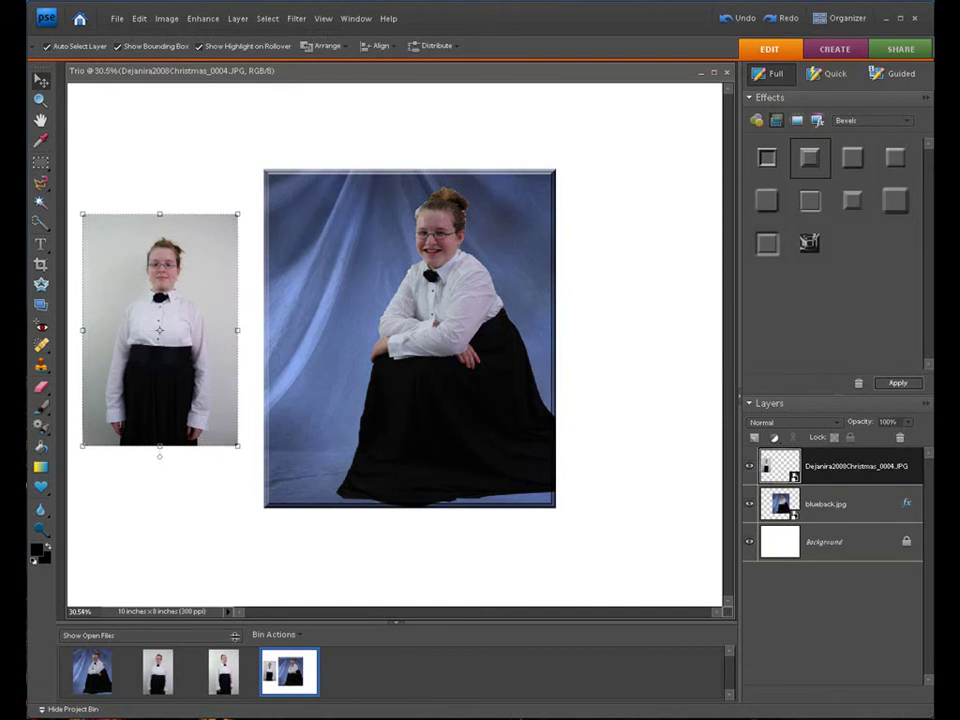
# Place the second standing portrait to the right of the centre portrait and resize it
pyautogui.moveTo(227, 686); pyautogui.dragTo(619, 304)
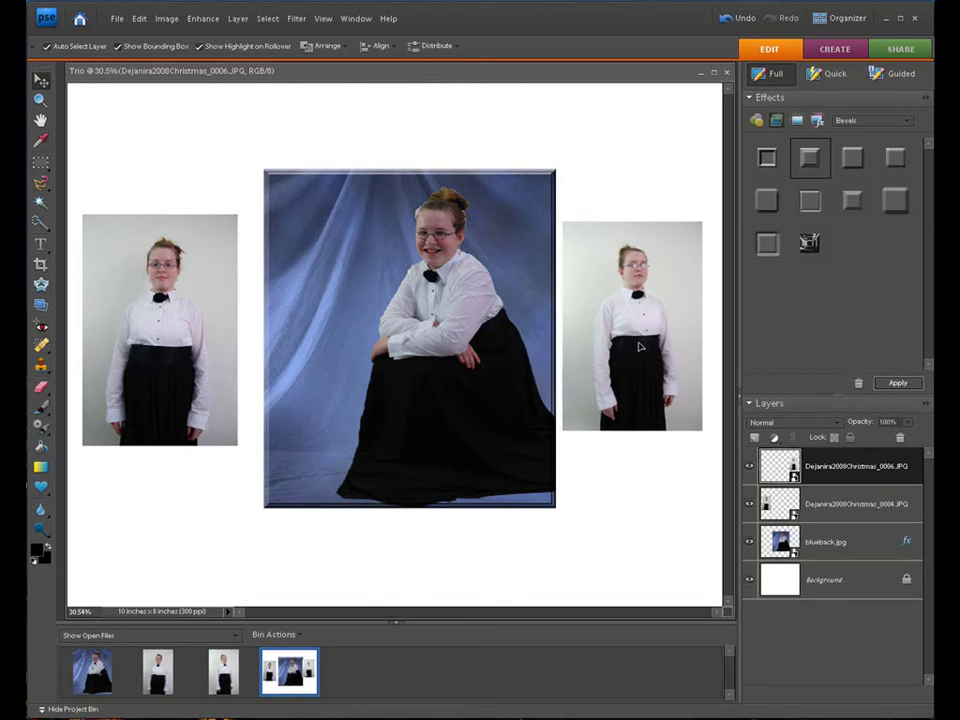
pyautogui.moveTo(646, 347); pyautogui.dragTo(648, 337)
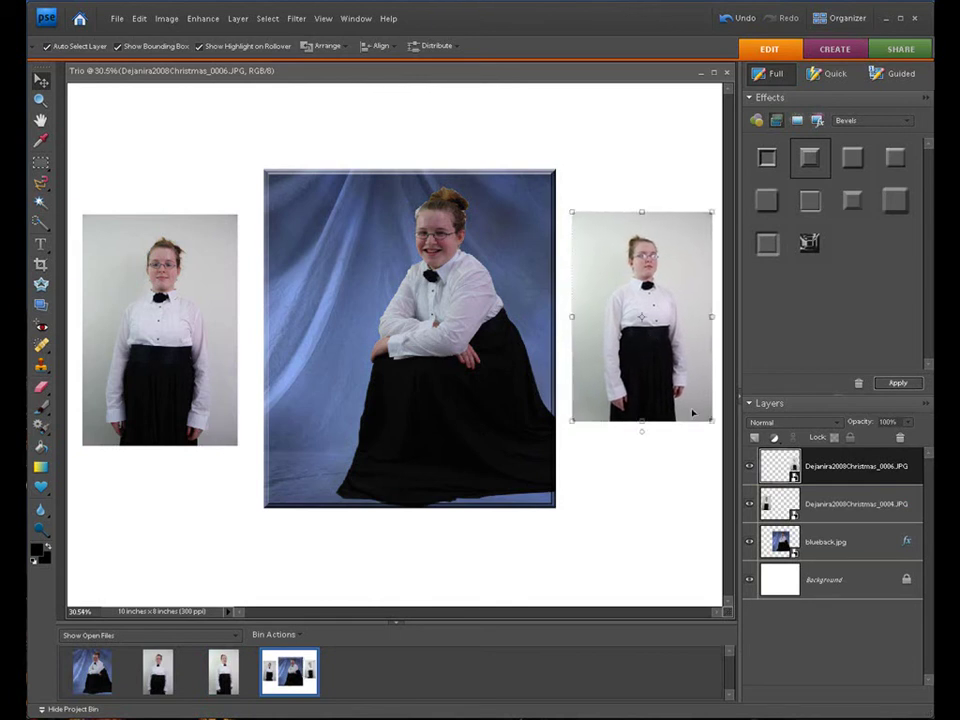
pyautogui.moveTo(709, 422)
pyautogui.mouseDown()
pyautogui.moveTo(718, 459)
pyautogui.moveTo(700, 437)
pyautogui.moveTo(713, 423)
pyautogui.mouseUp()
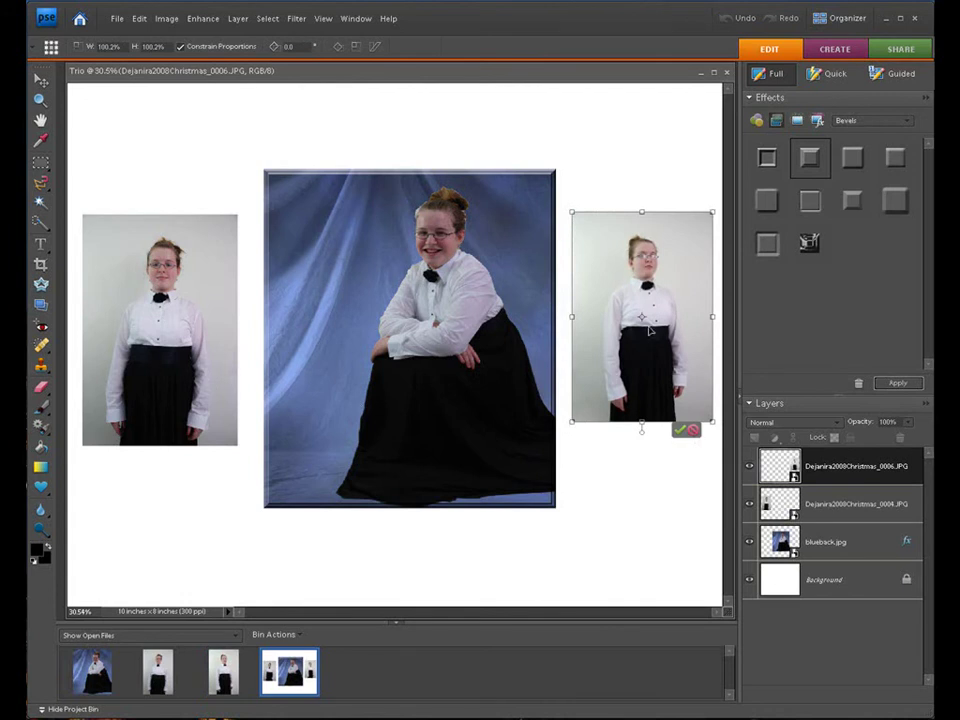
pyautogui.click(680, 429)
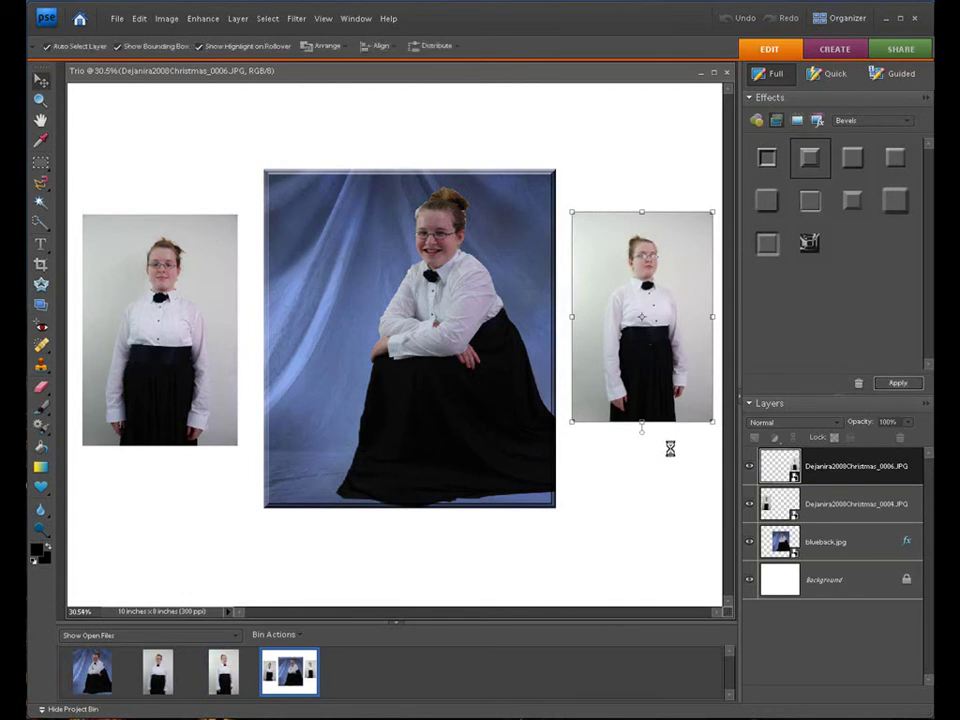
# Match the right portrait's size to the left one, then move it back right
pyautogui.moveTo(655, 300); pyautogui.dragTo(165, 302)
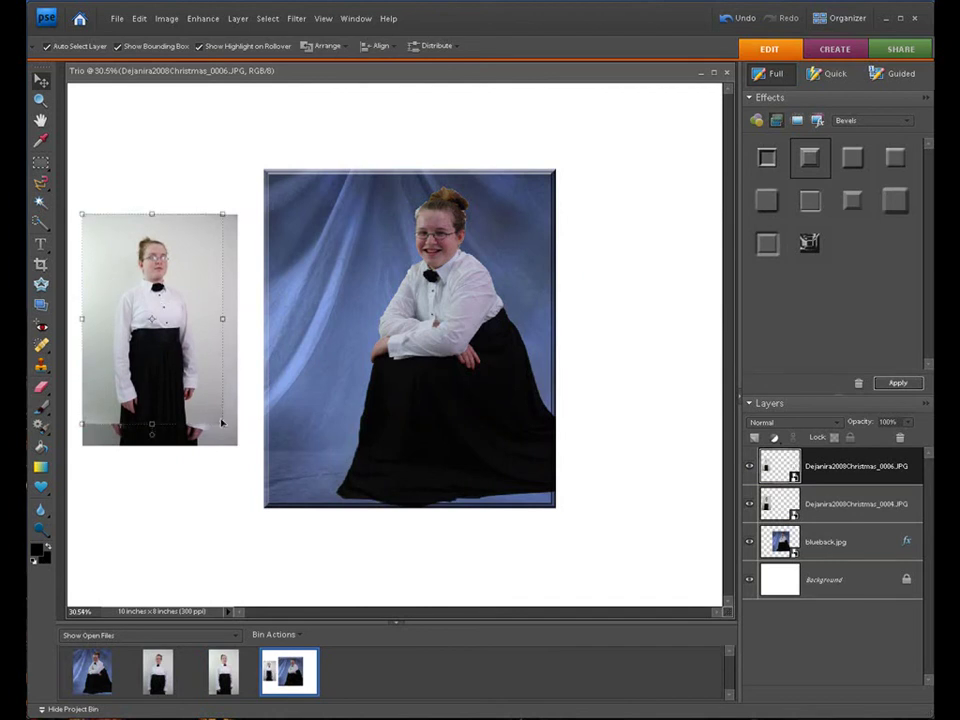
pyautogui.moveTo(221, 425); pyautogui.dragTo(230, 451)
pyautogui.click(205, 452)
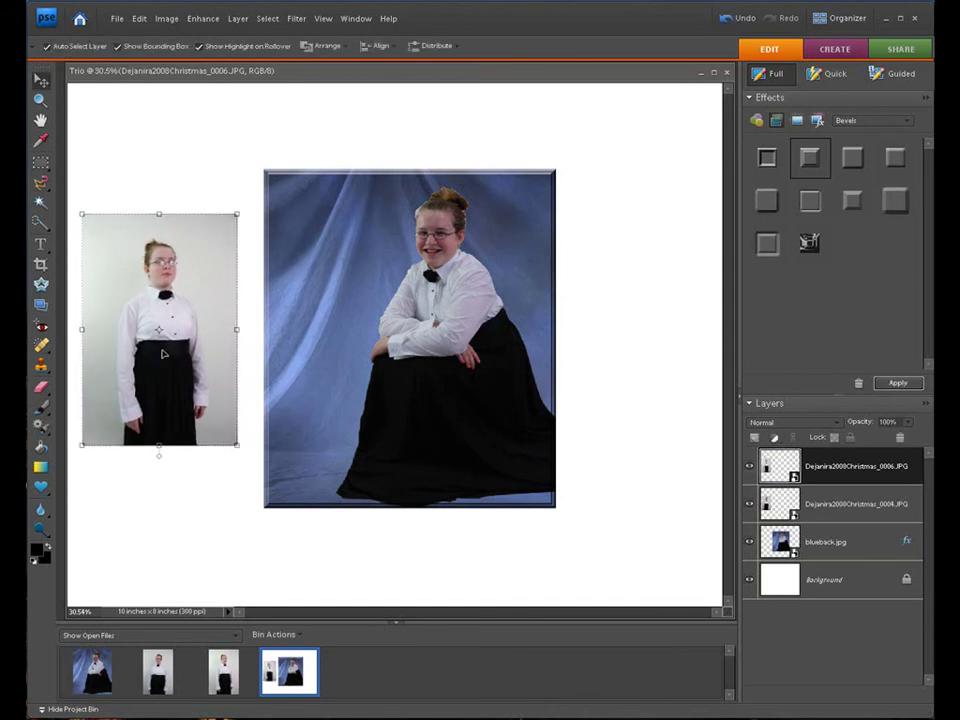
pyautogui.moveTo(158, 333); pyautogui.dragTo(641, 345)
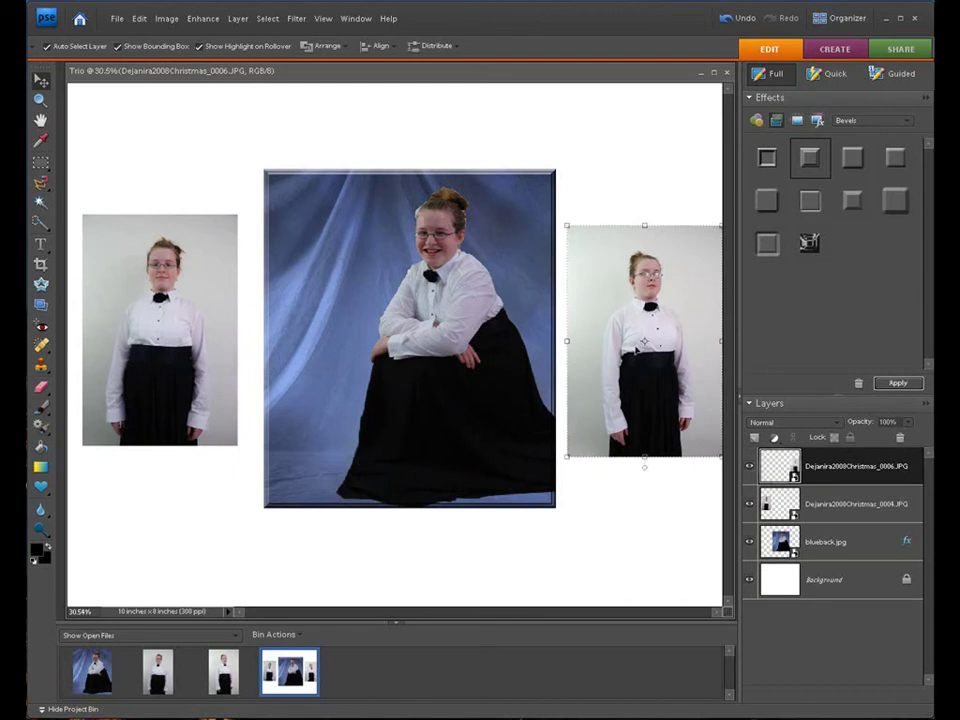
# Shift the centre portrait slightly left and nudge the right portrait left and up
pyautogui.moveTo(436, 342); pyautogui.dragTo(406, 343)
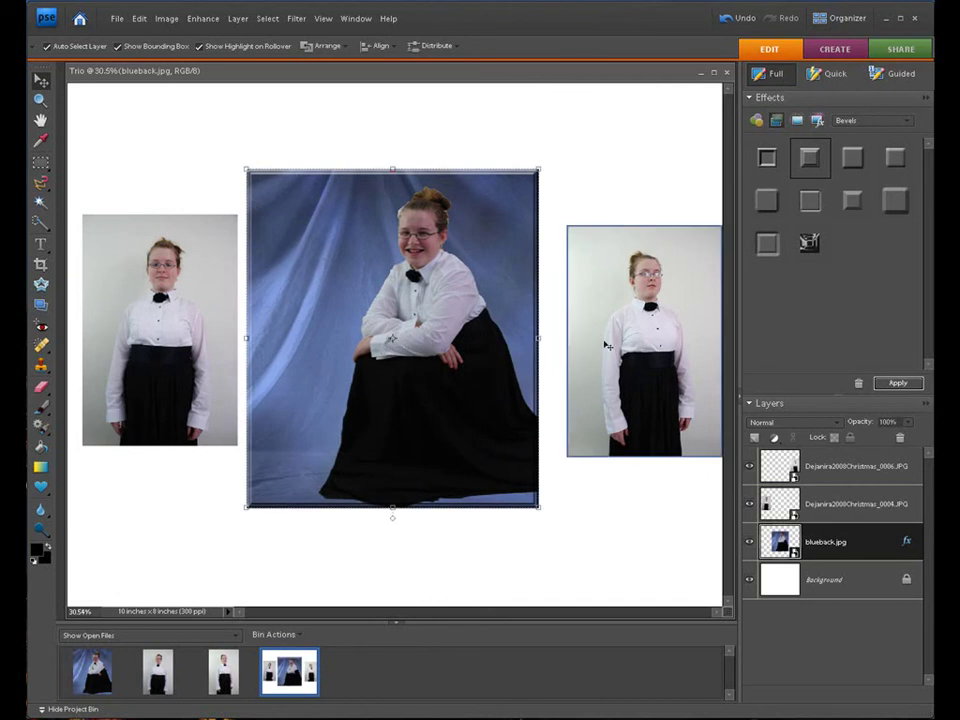
pyautogui.click(656, 342)
pyautogui.moveTo(648, 334); pyautogui.dragTo(628, 348)
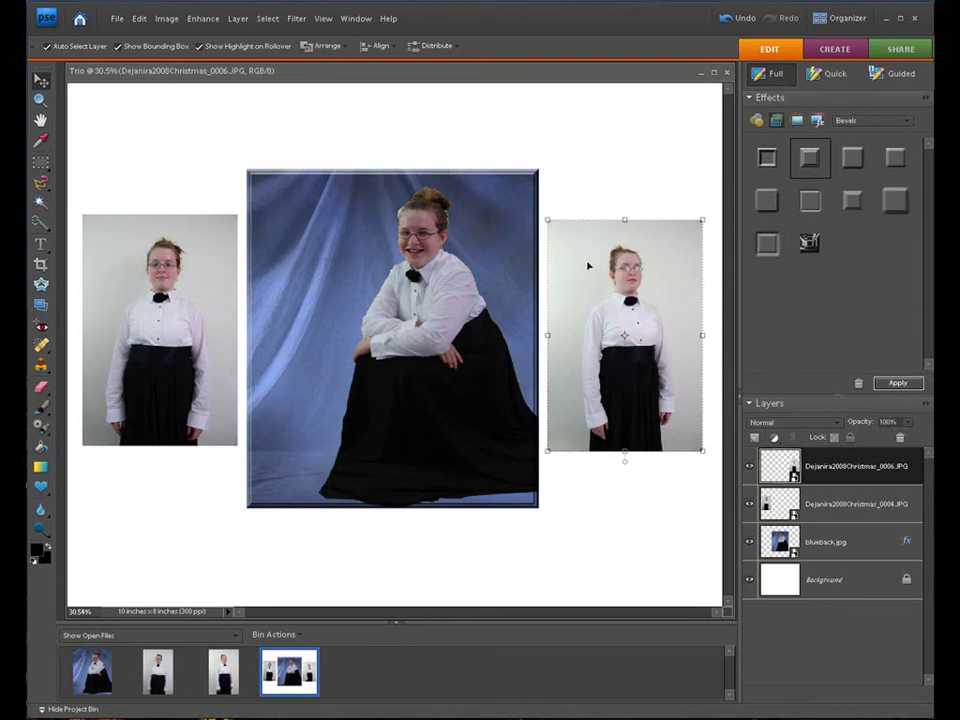
# With the grid showing, align both side portraits level with each other, then hide the grid
pyautogui.click(324, 19)
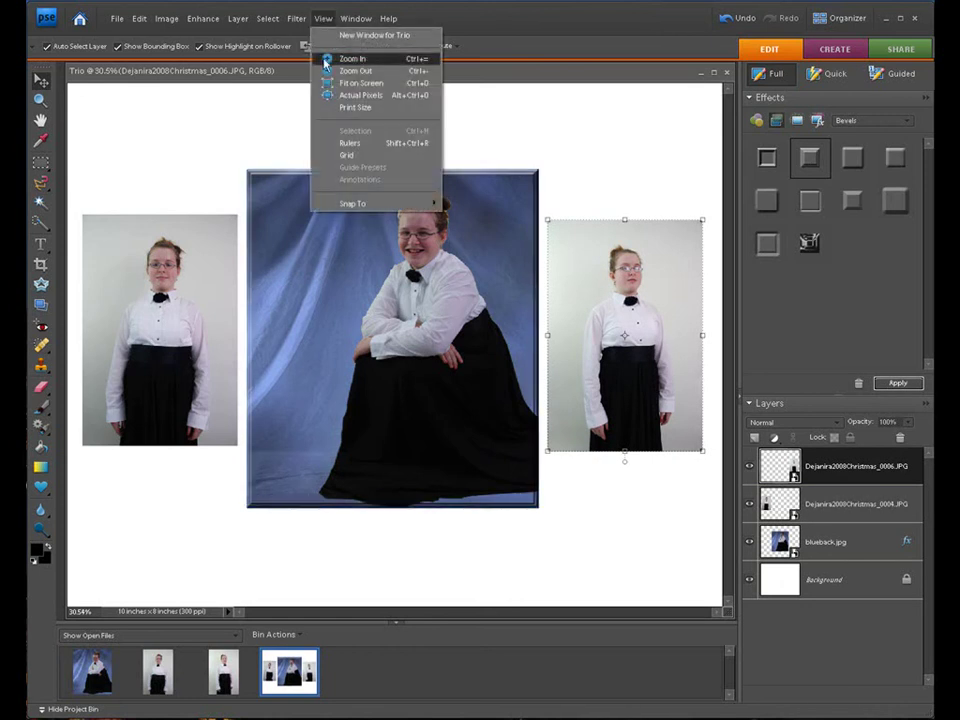
pyautogui.click(342, 156)
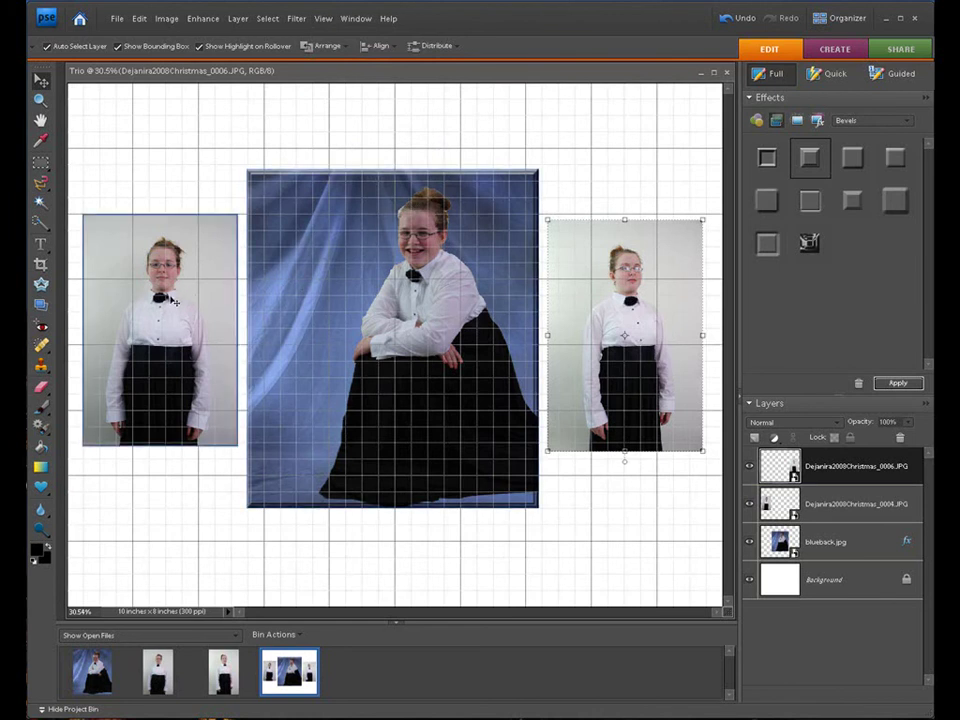
pyautogui.moveTo(135, 224); pyautogui.dragTo(170, 300)
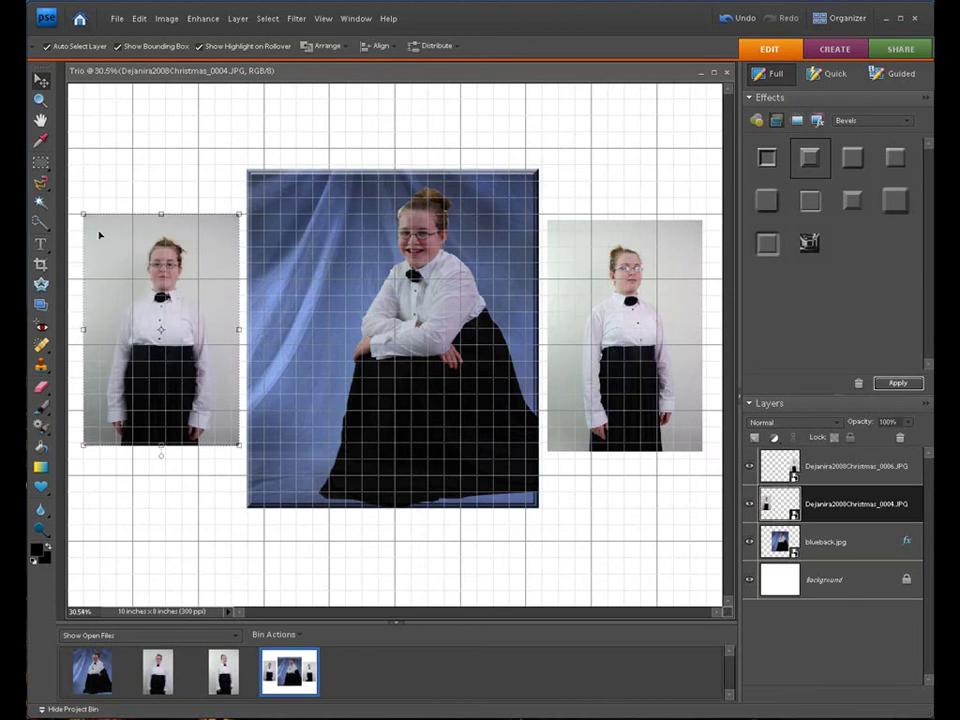
pyautogui.moveTo(636, 367); pyautogui.dragTo(640, 360)
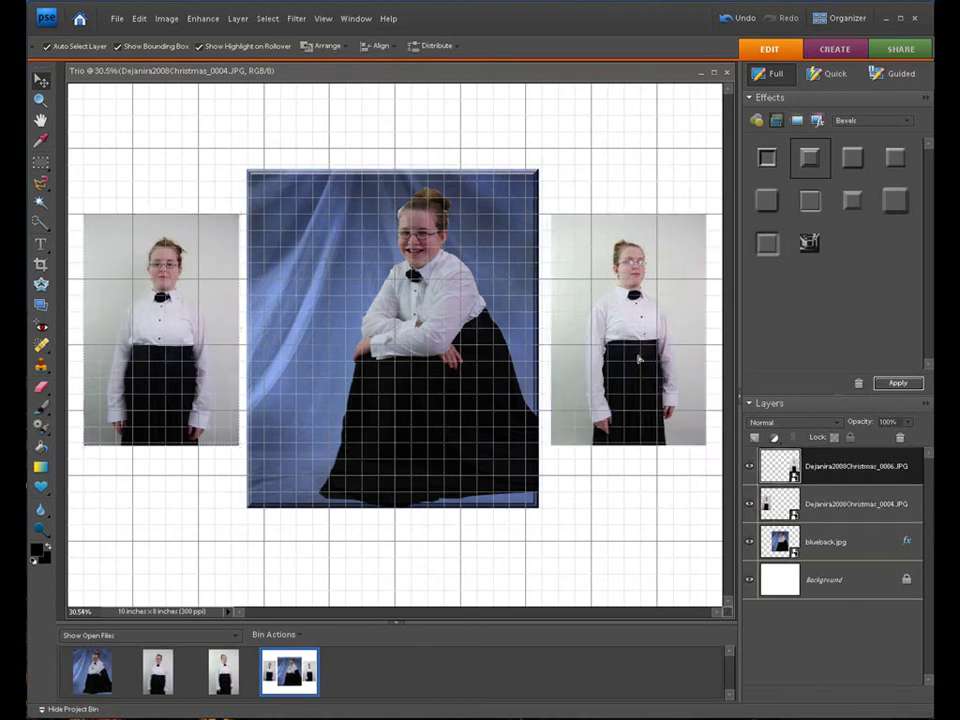
pyautogui.hotkey('shift', 'Left')
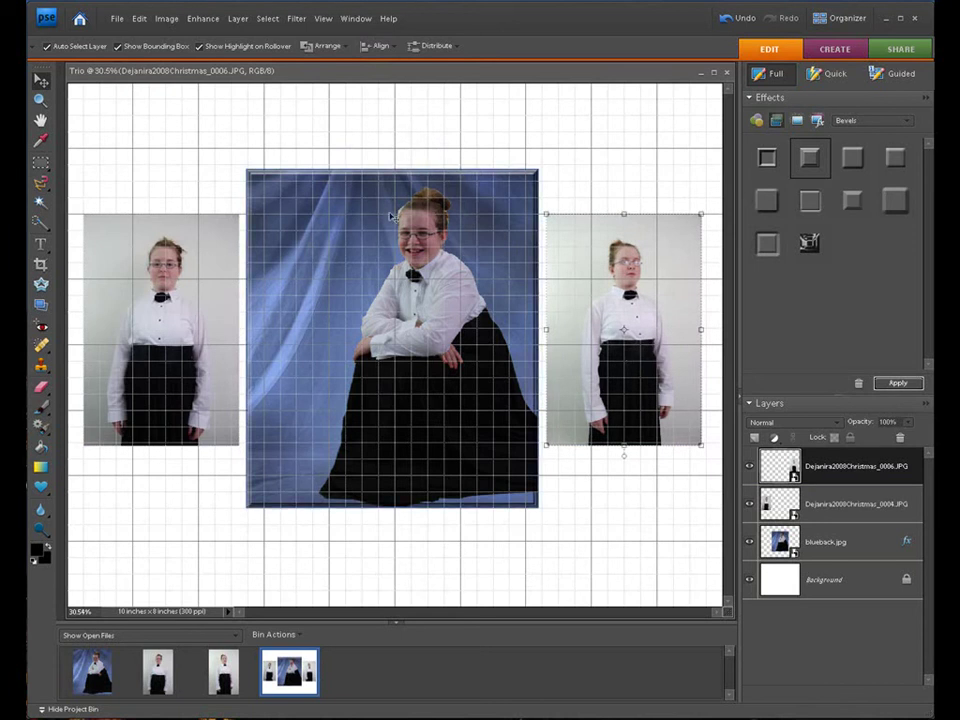
pyautogui.click(323, 19)
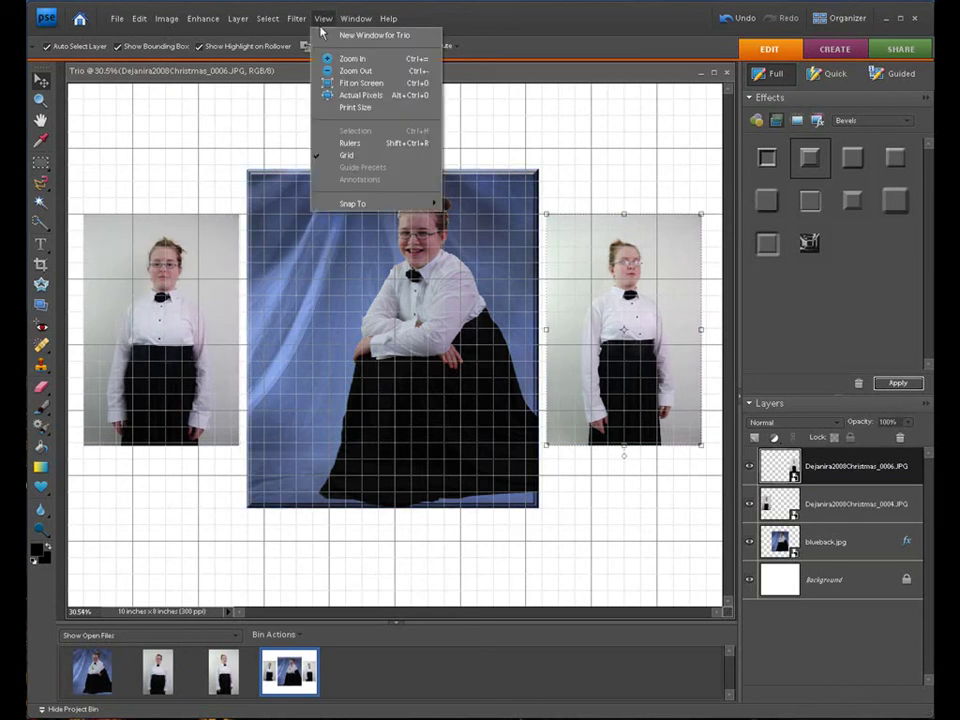
pyautogui.click(337, 152)
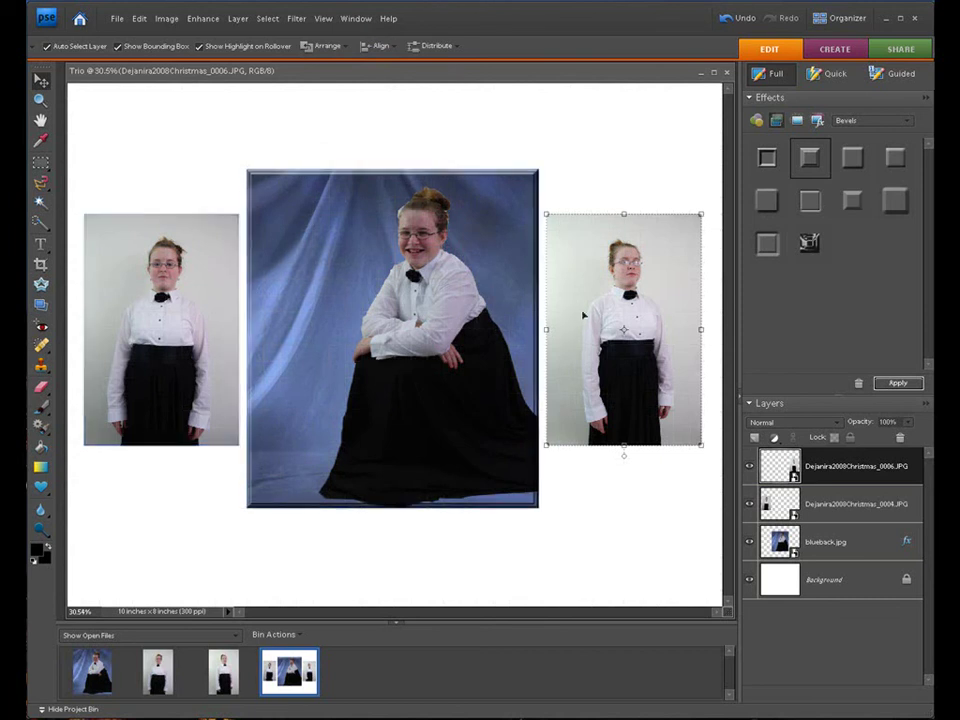
# Apply the chosen bevel to the right and left side portraits, then select the Background layer
pyautogui.click(897, 383)
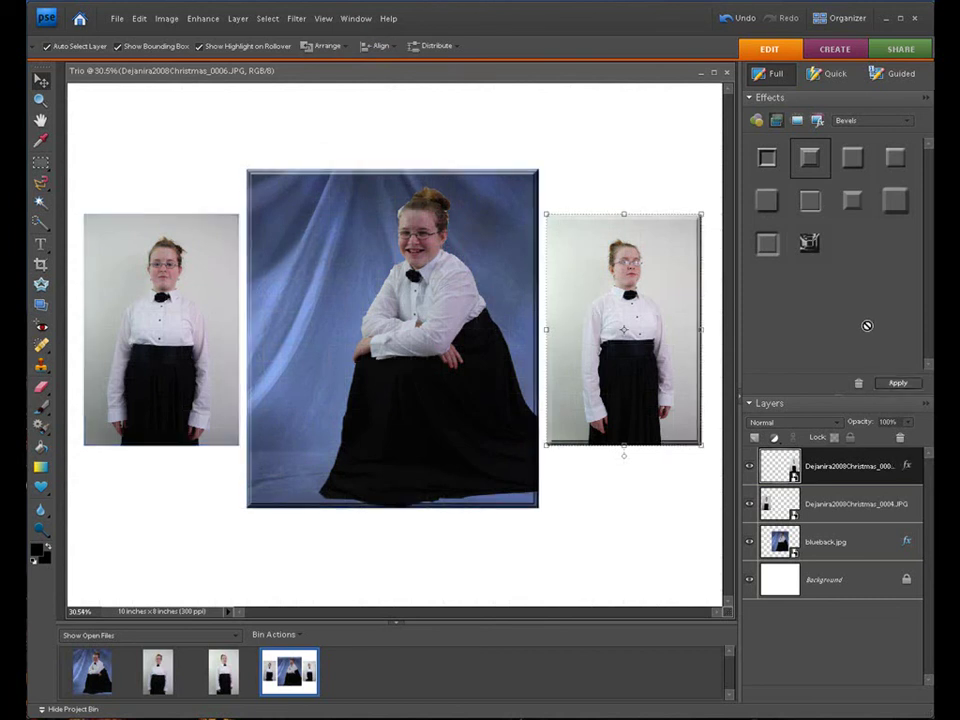
pyautogui.click(141, 267)
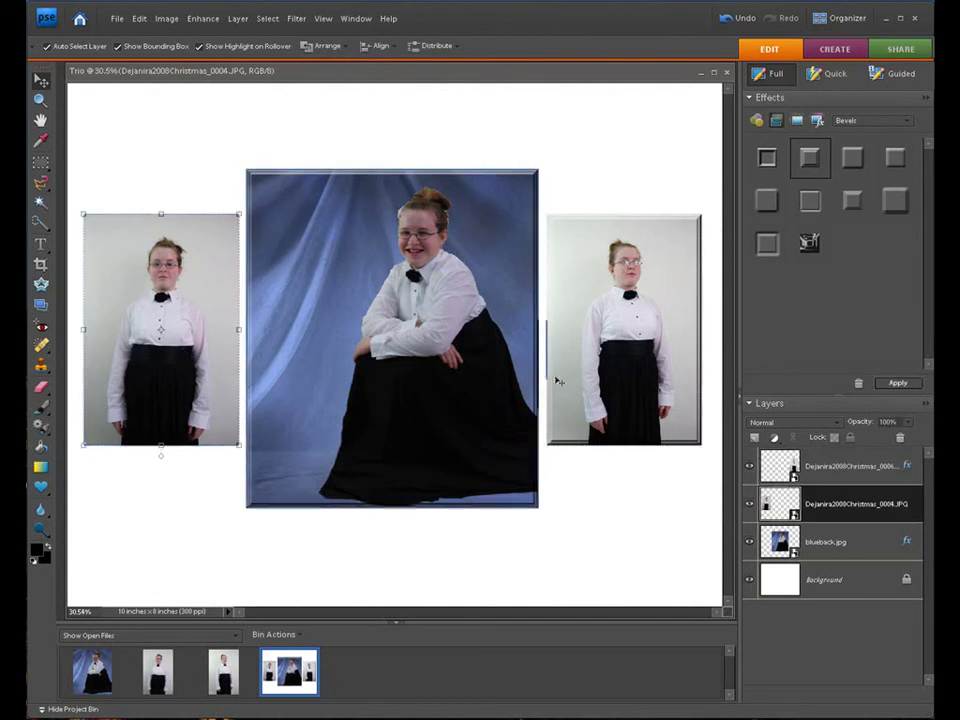
pyautogui.click(895, 384)
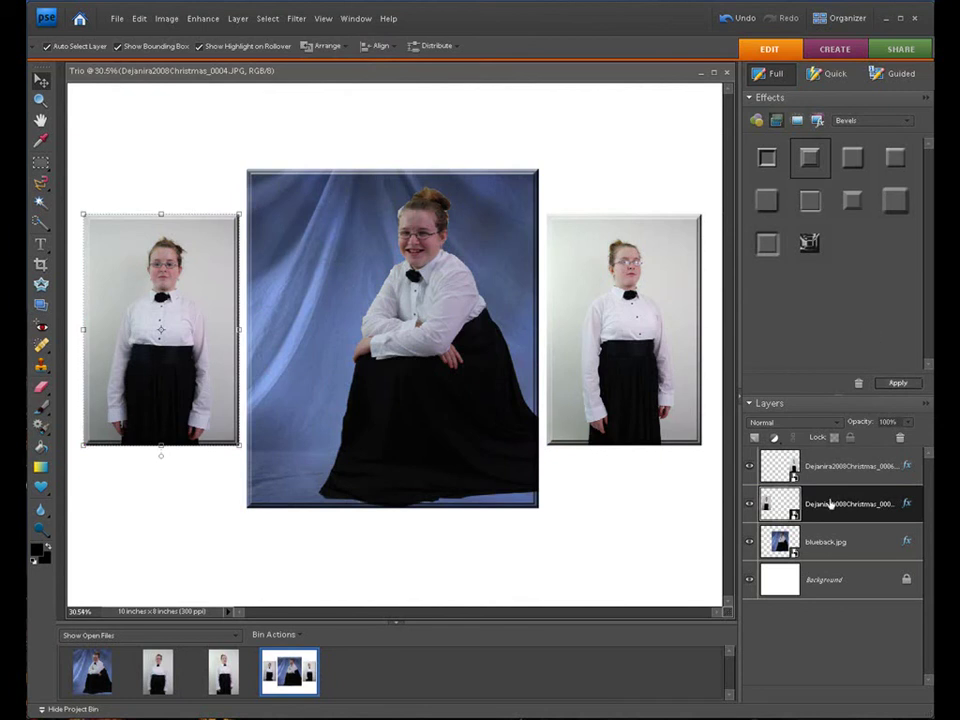
pyautogui.click(803, 584)
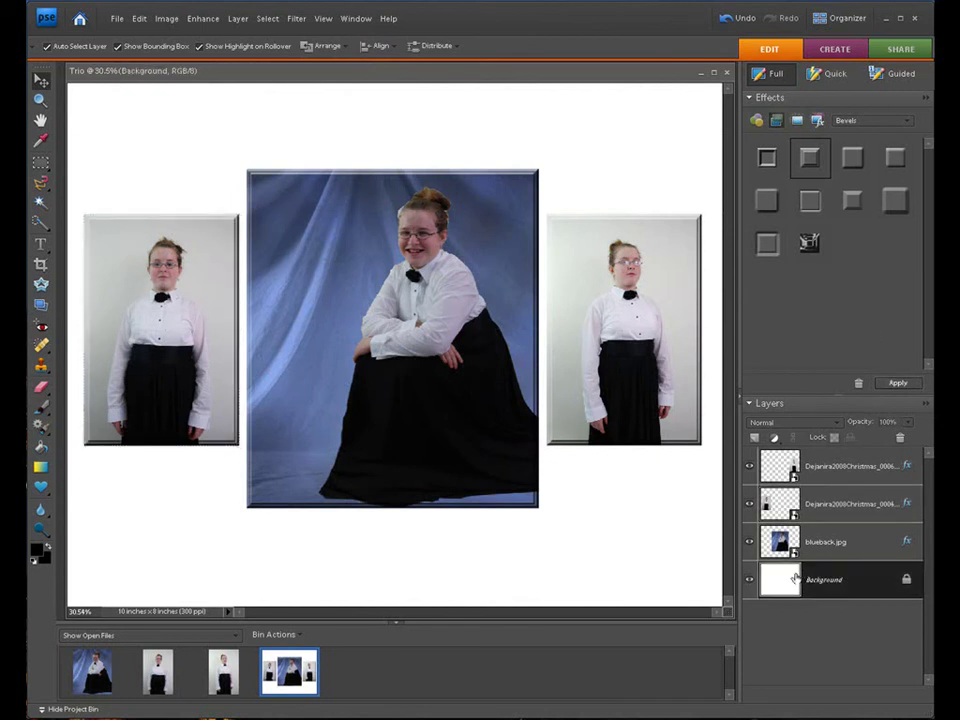
# Convert Background to Layer 0 and fill it with a diagonal violet-to-orange gradient
pyautogui.doubleClick(795, 582)
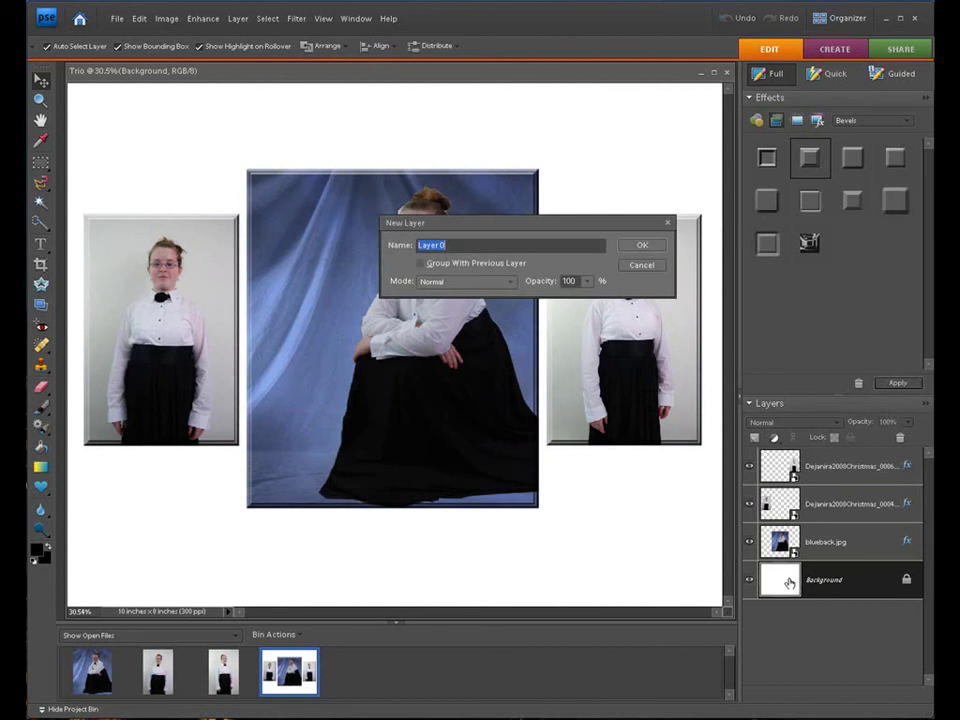
pyautogui.click(639, 246)
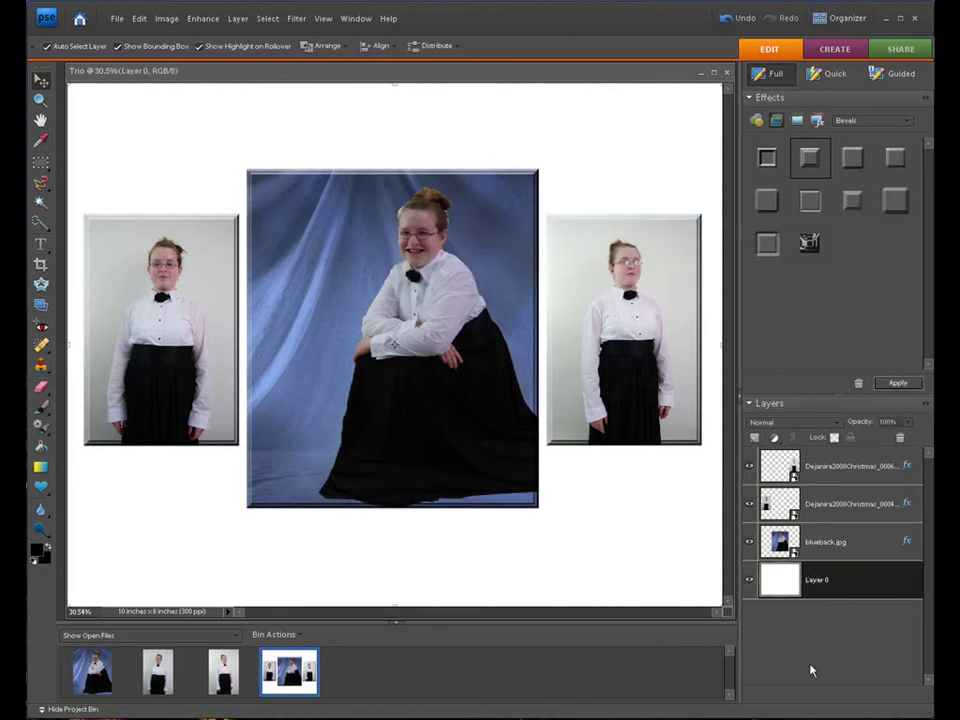
pyautogui.click(40, 467)
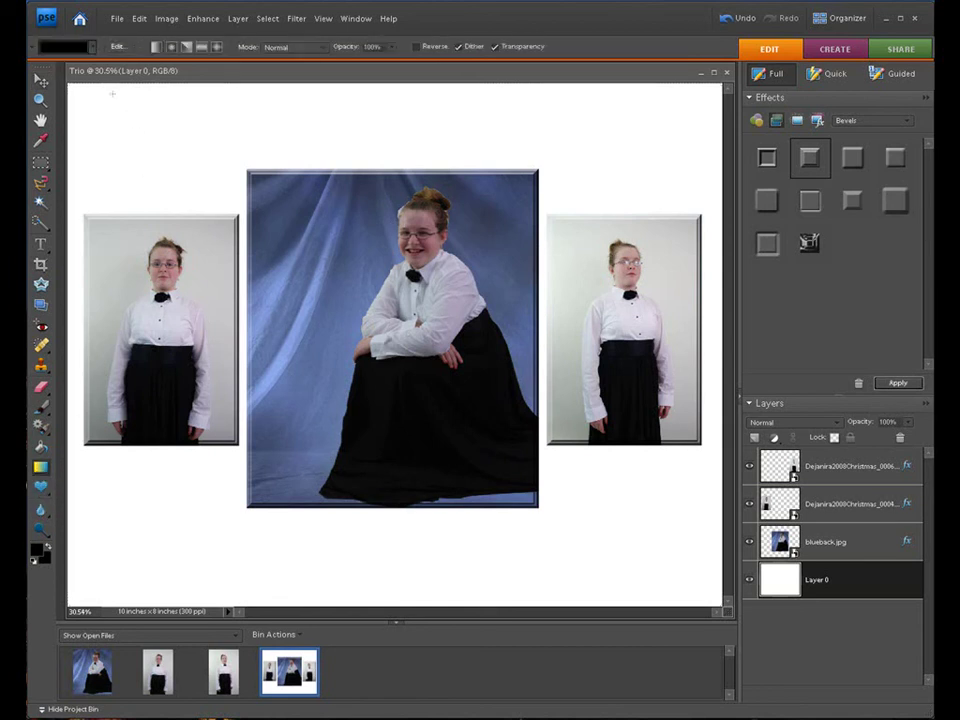
pyautogui.click(91, 48)
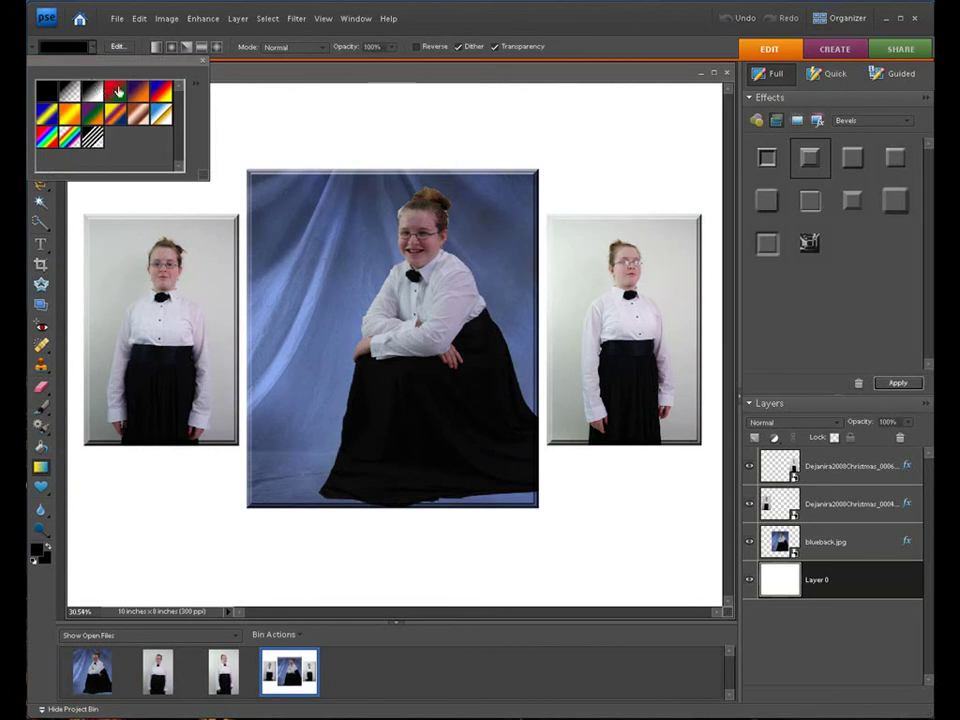
pyautogui.click(138, 93)
pyautogui.click(93, 47)
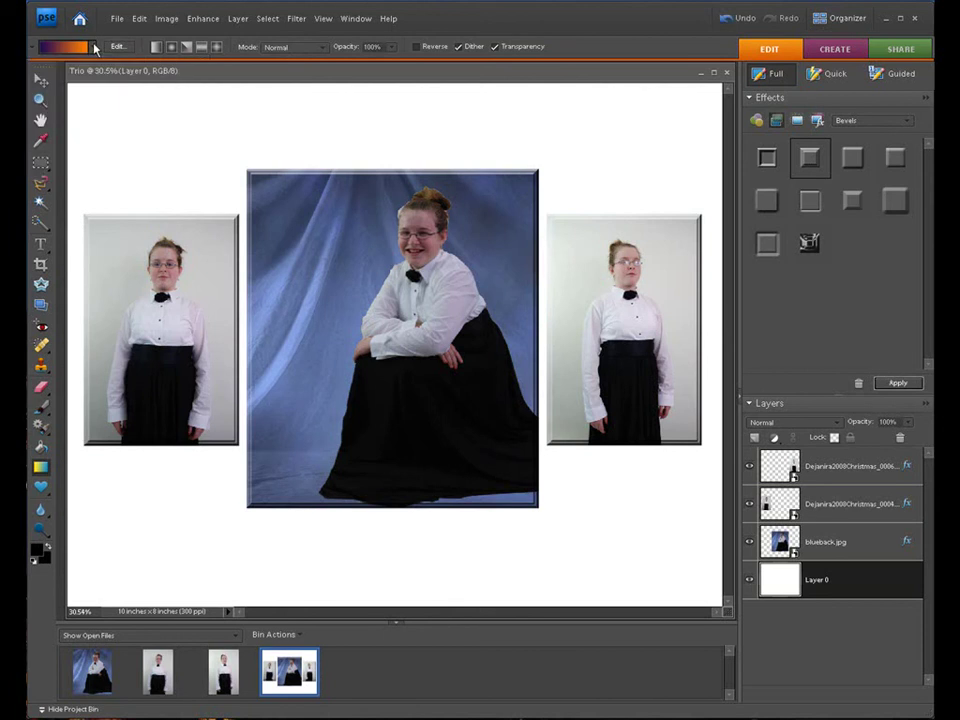
pyautogui.moveTo(87, 103); pyautogui.dragTo(669, 566)
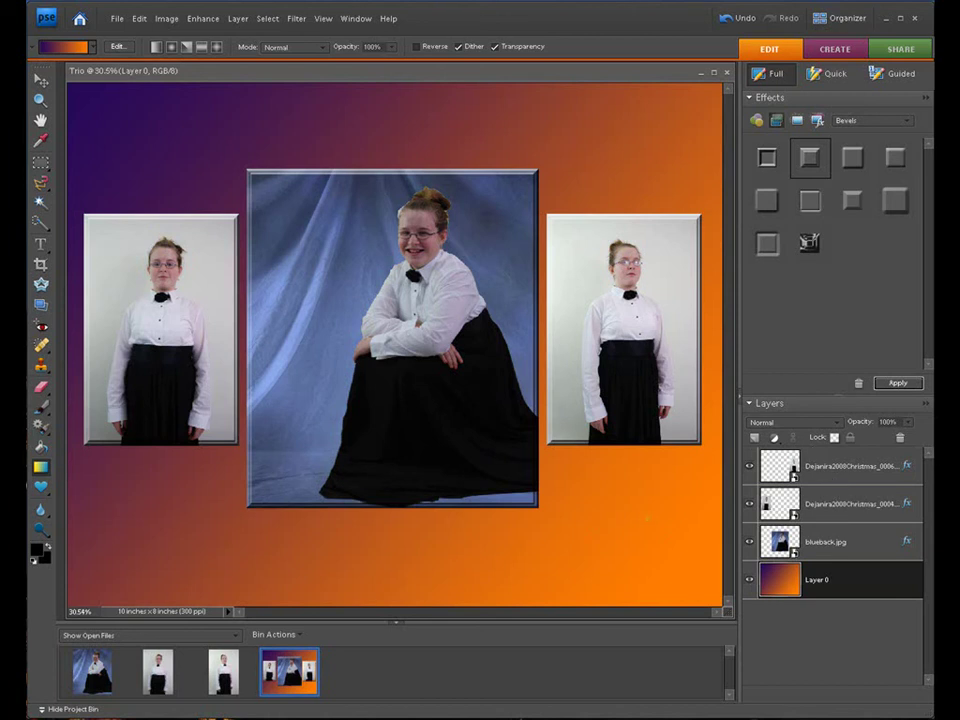
pyautogui.click(118, 19)
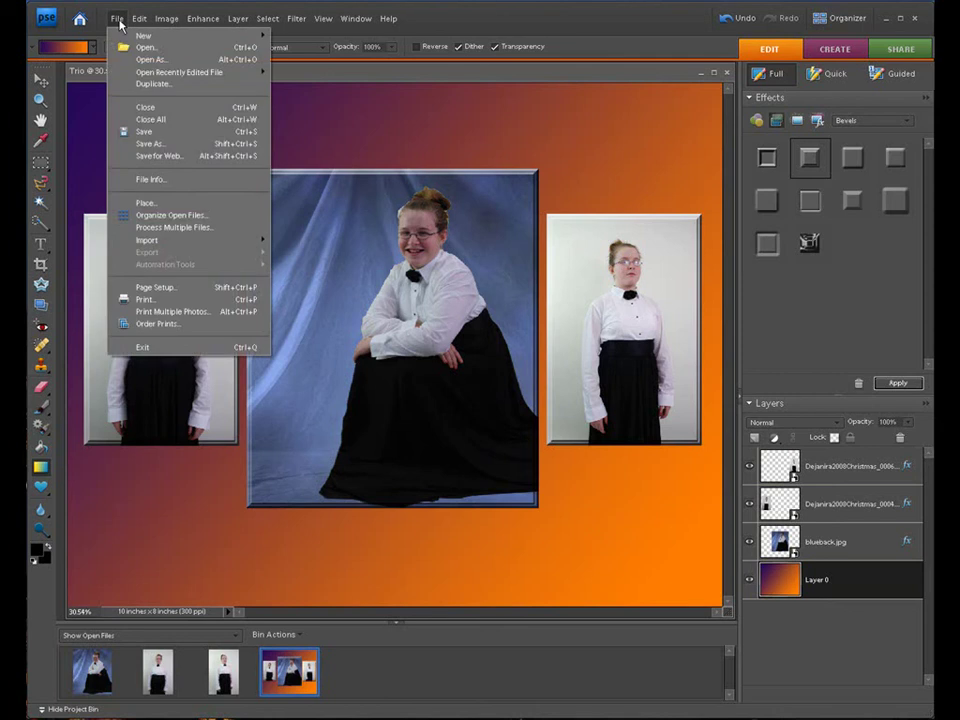
pyautogui.click(125, 298)
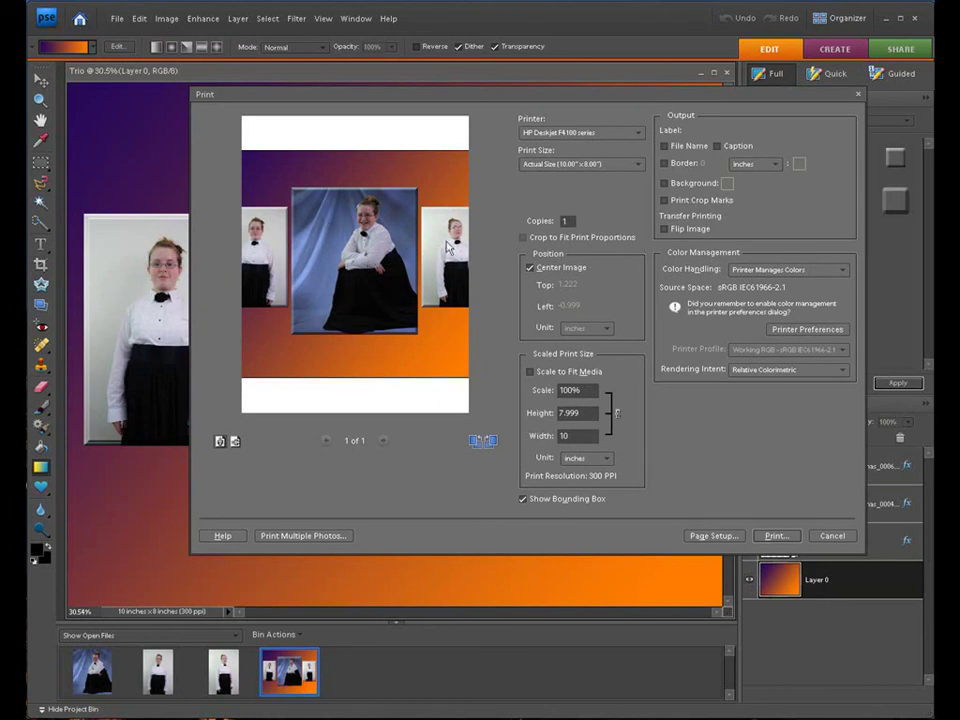
pyautogui.click(641, 166)
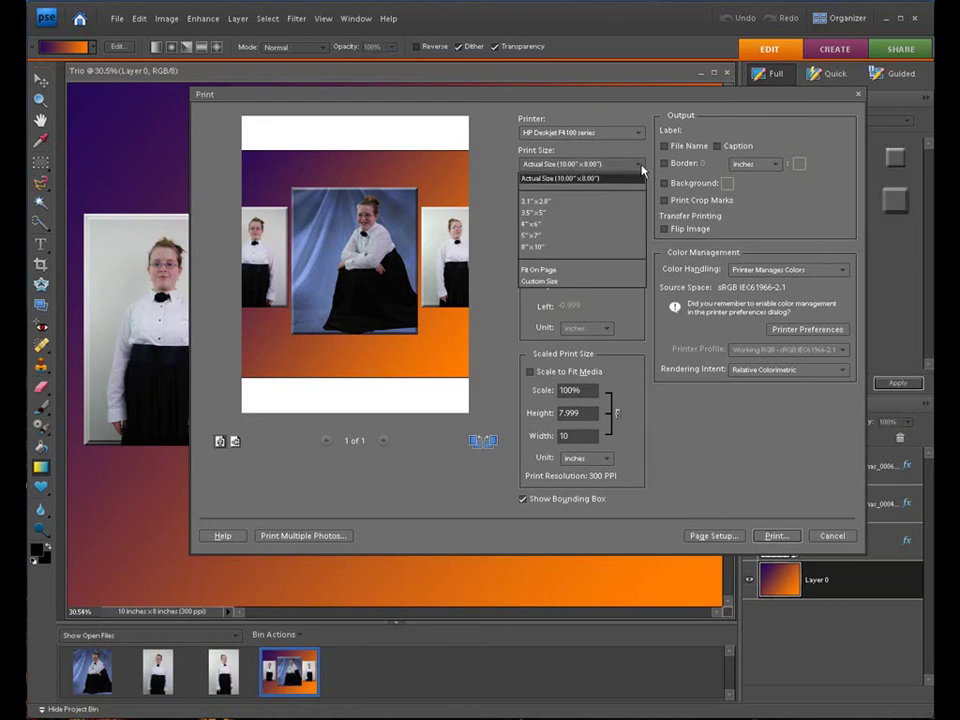
pyautogui.click(551, 236)
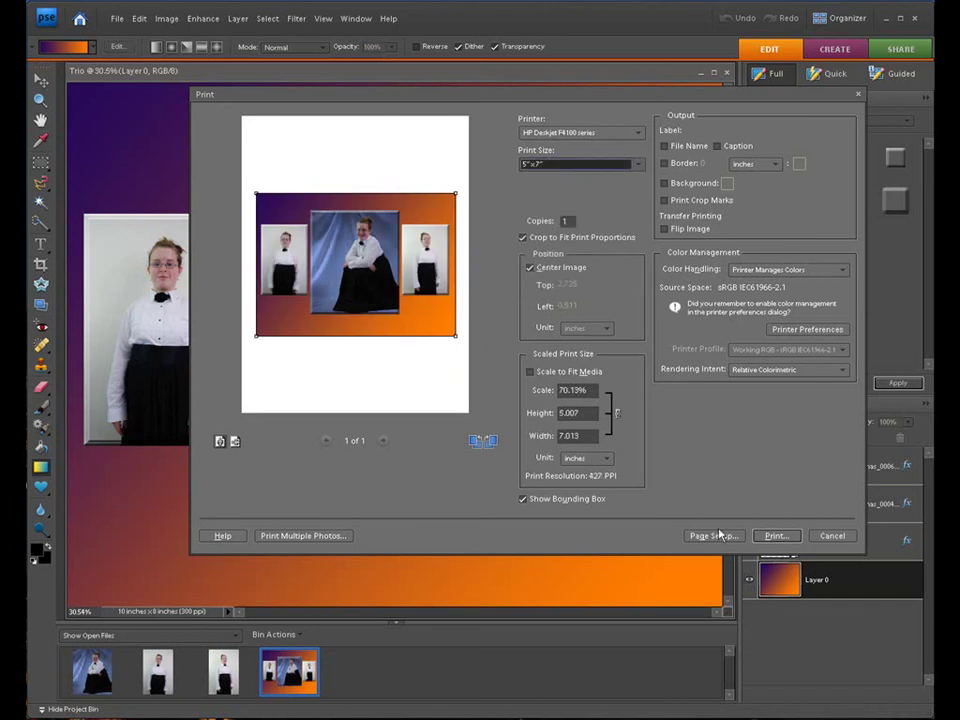
pyautogui.click(830, 536)
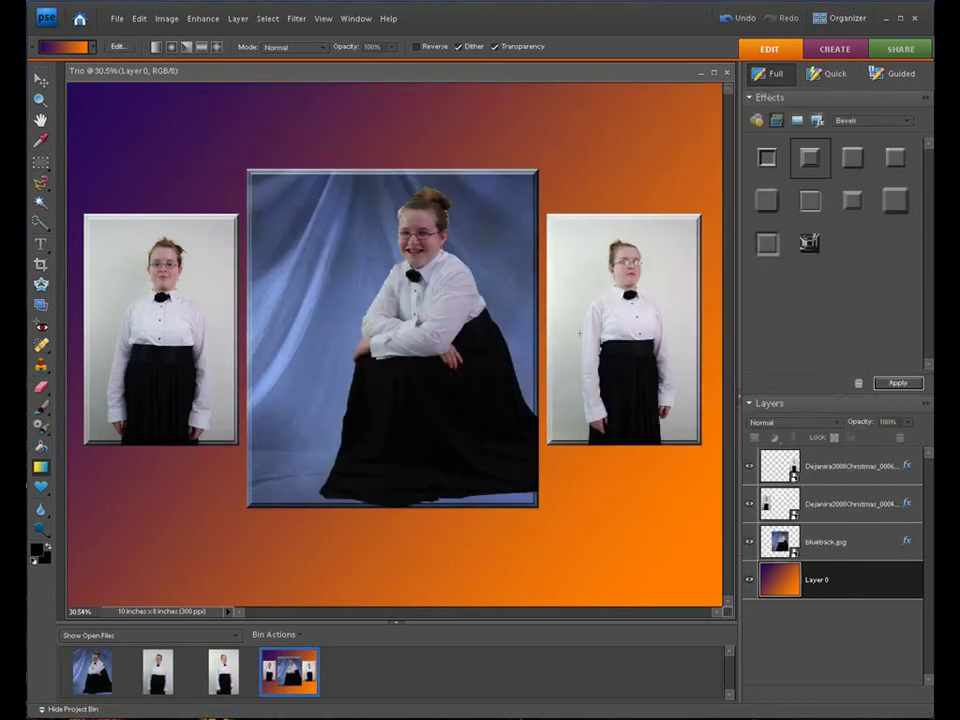
pyautogui.click(116, 18)
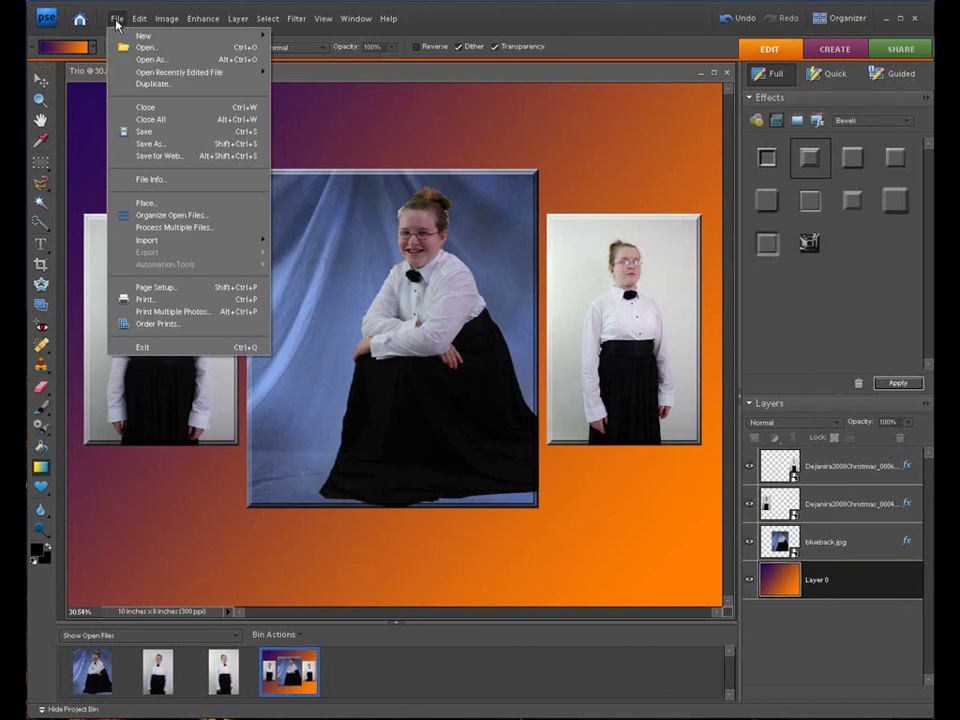
pyautogui.click(145, 143)
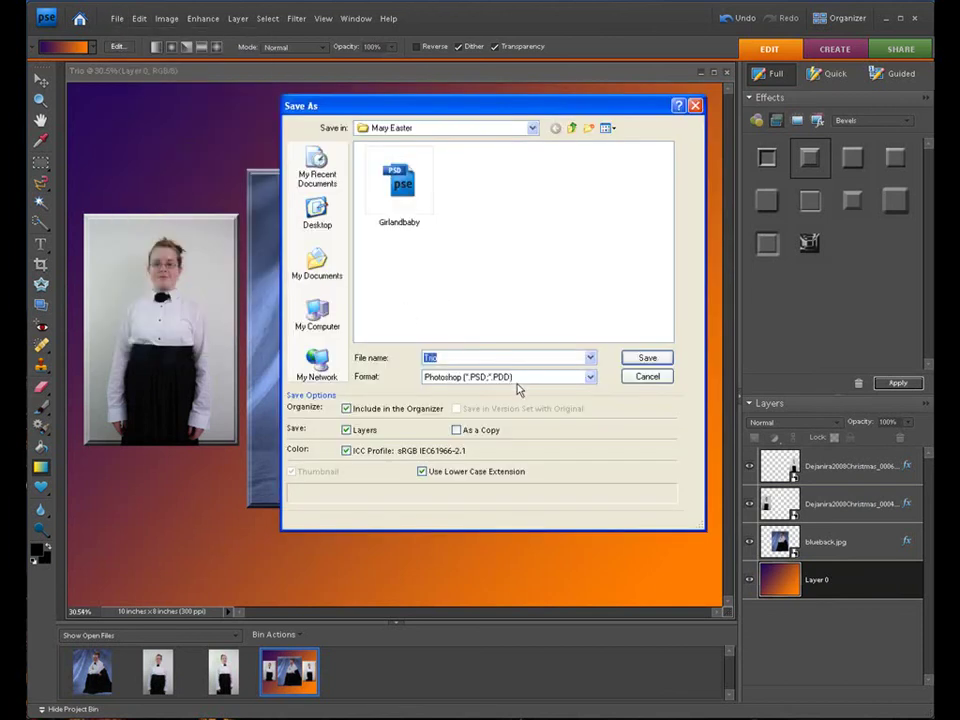
pyautogui.click(590, 377)
pyautogui.click(485, 436)
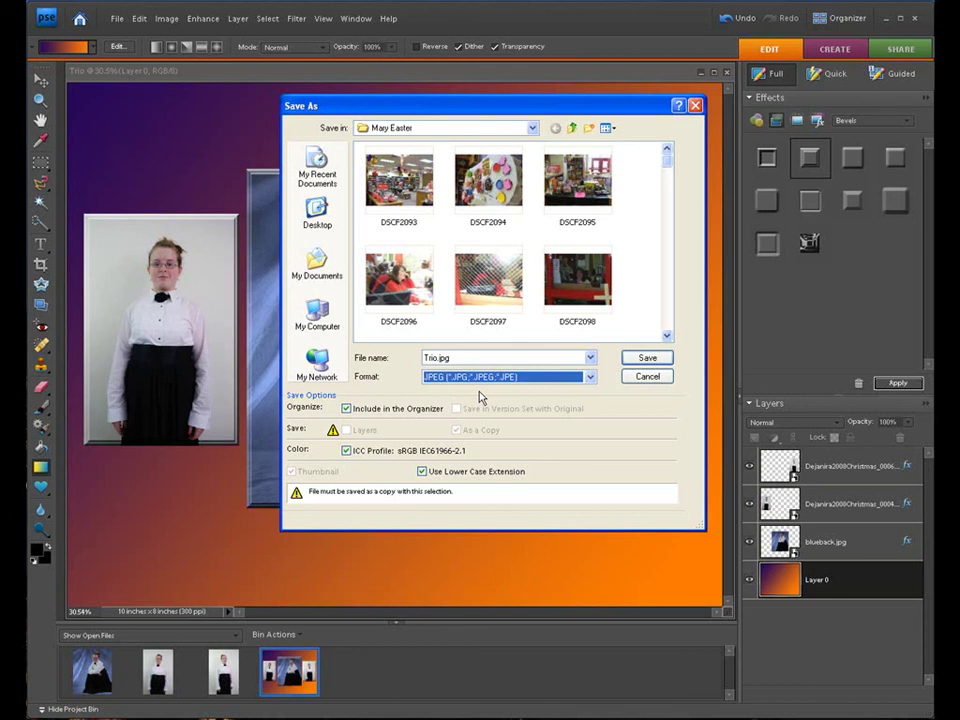
pyautogui.click(645, 376)
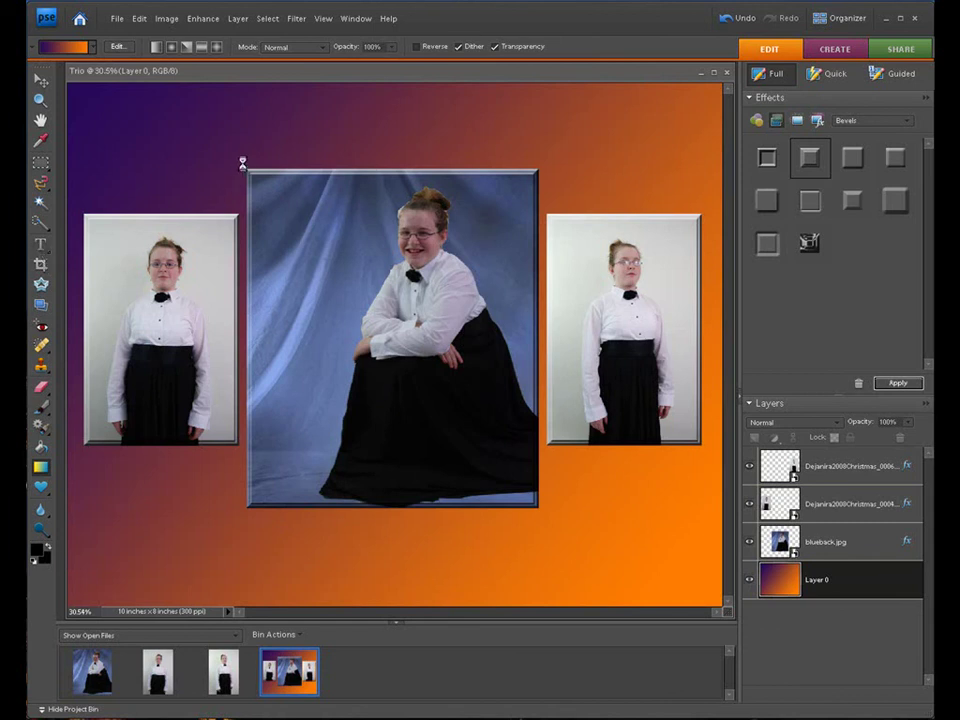
# Add a 60 pt '2009' title in a text box above the centre portrait
pyautogui.press('t')
pyautogui.moveTo(240, 150); pyautogui.dragTo(557, 100)
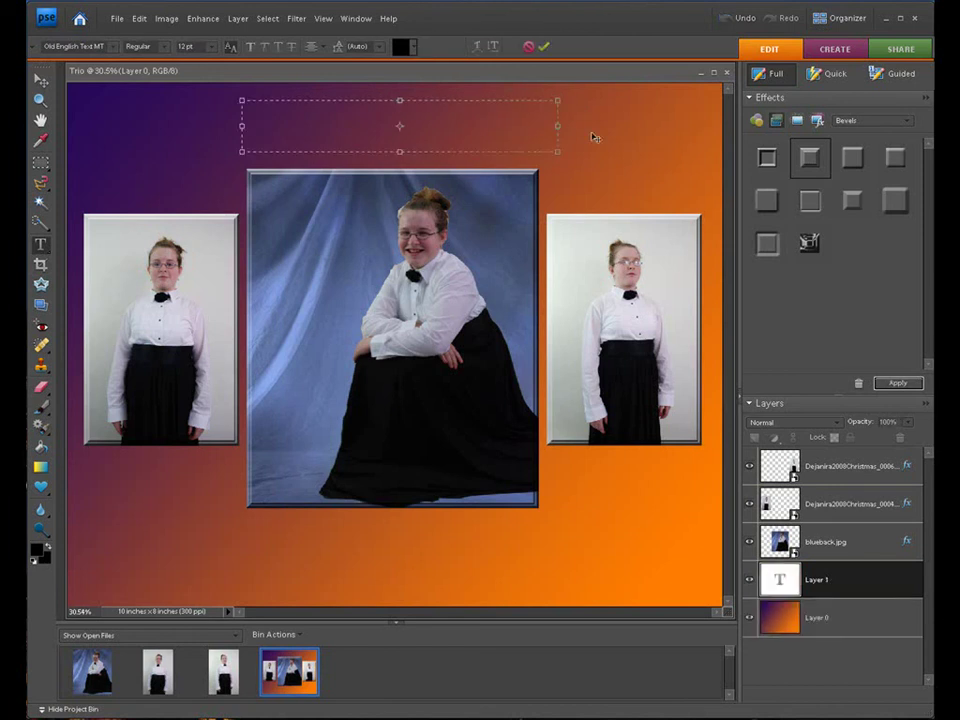
pyautogui.write('Dej')
pyautogui.moveTo(426, 111); pyautogui.dragTo(390, 109)
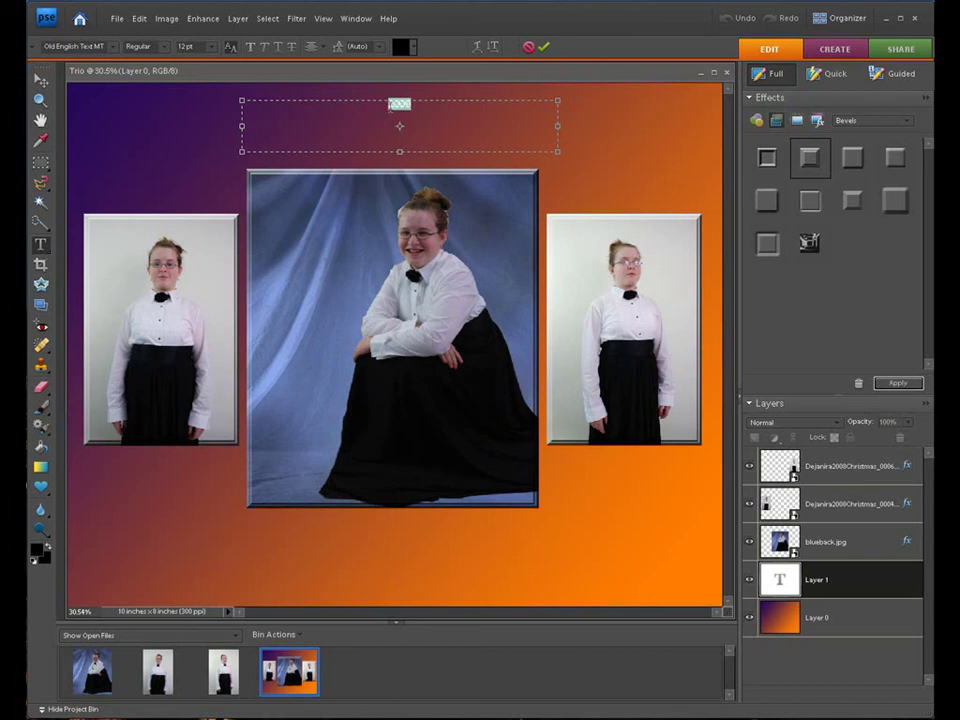
pyautogui.click(212, 46)
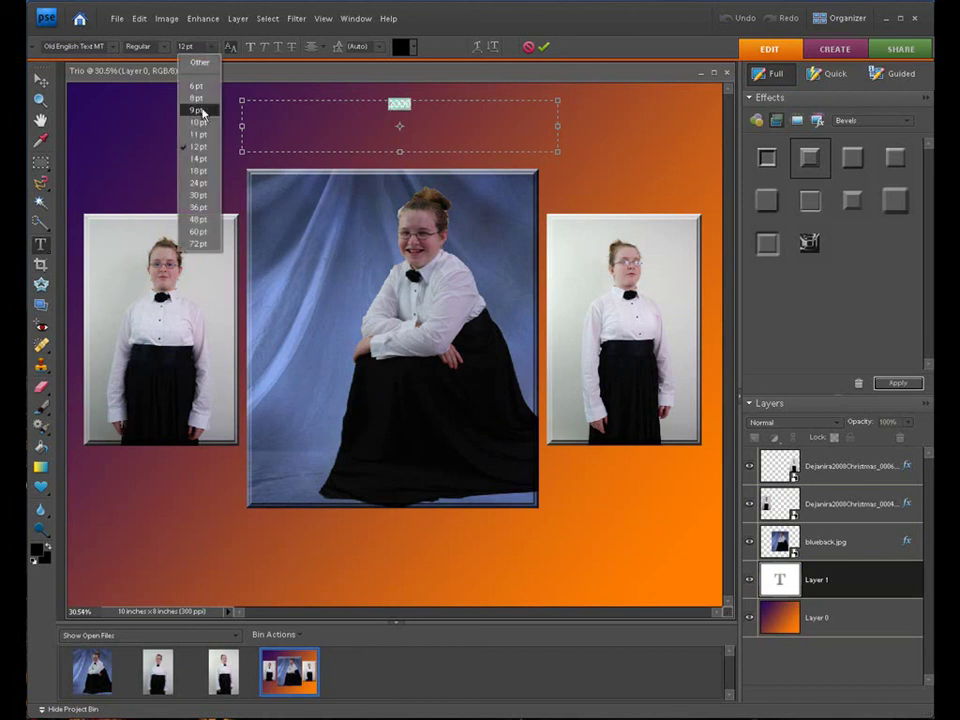
pyautogui.click(198, 231)
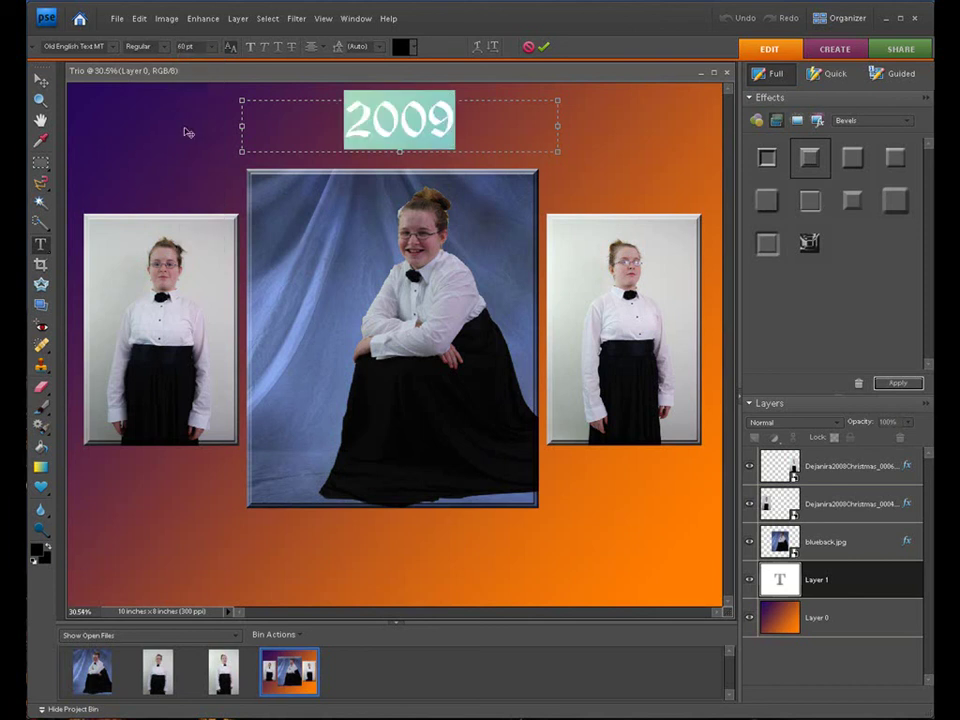
pyautogui.click(544, 46)
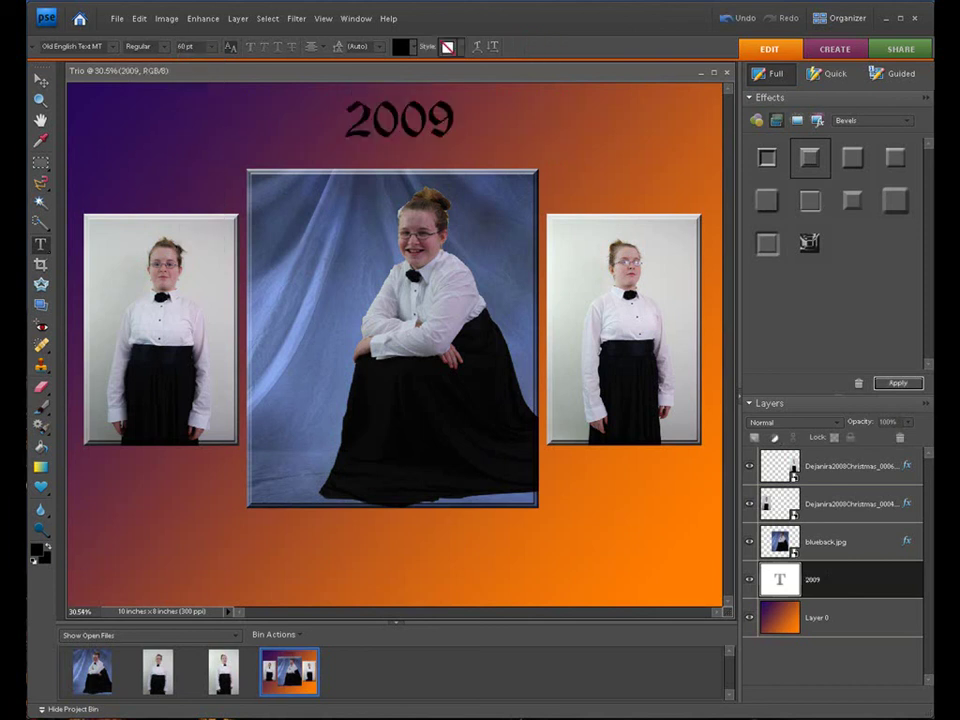
# Apply a Bevels effect to the 2009 title layer, then select Layer 0
pyautogui.click(41, 80)
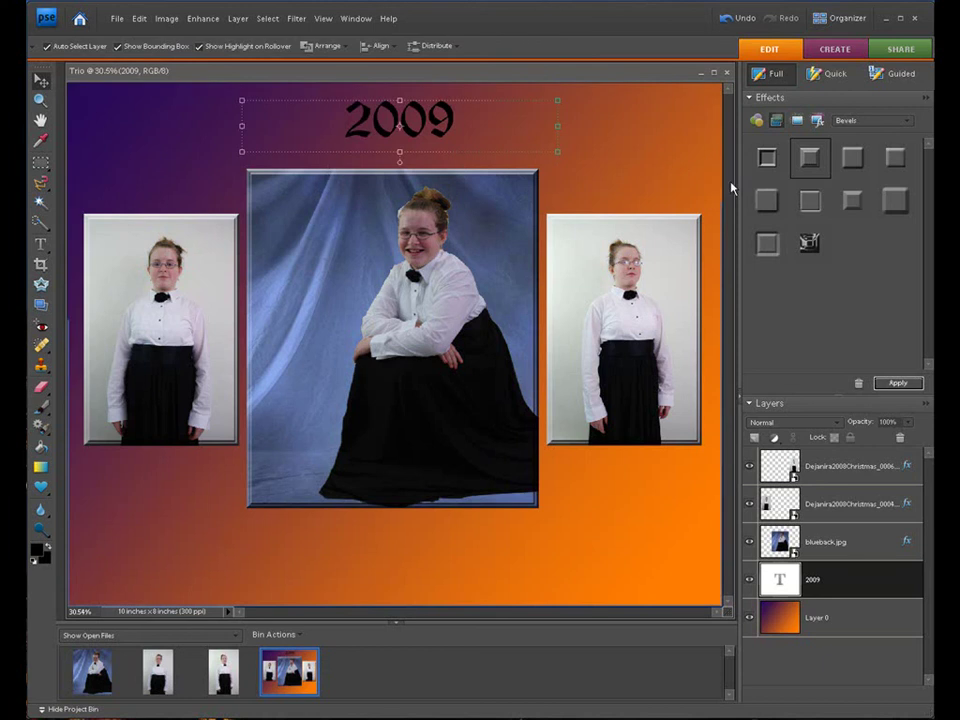
pyautogui.click(765, 204)
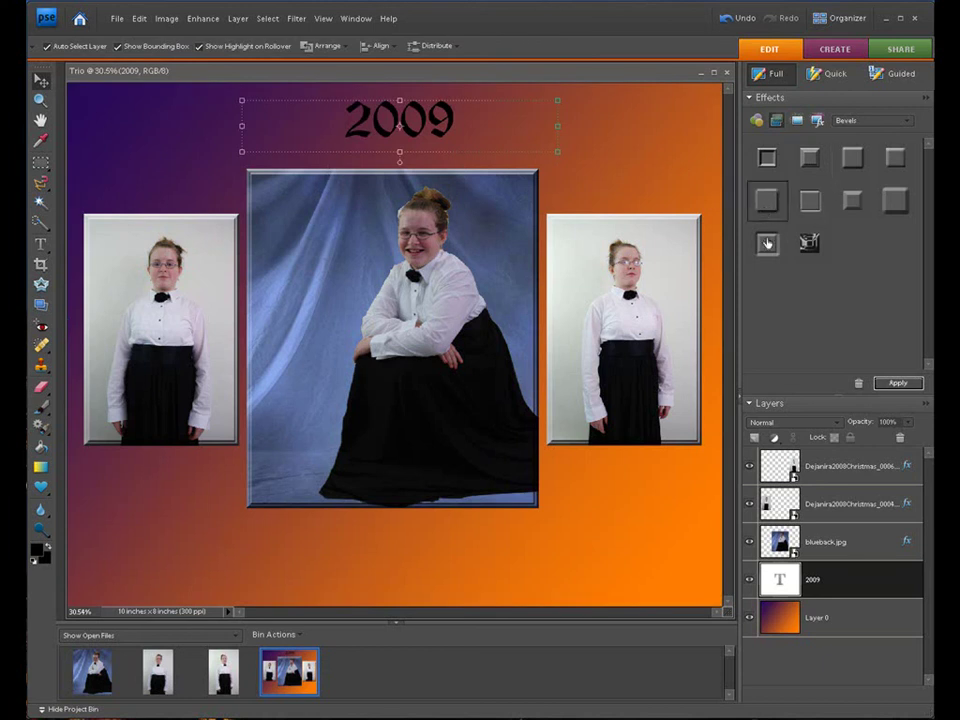
pyautogui.click(893, 385)
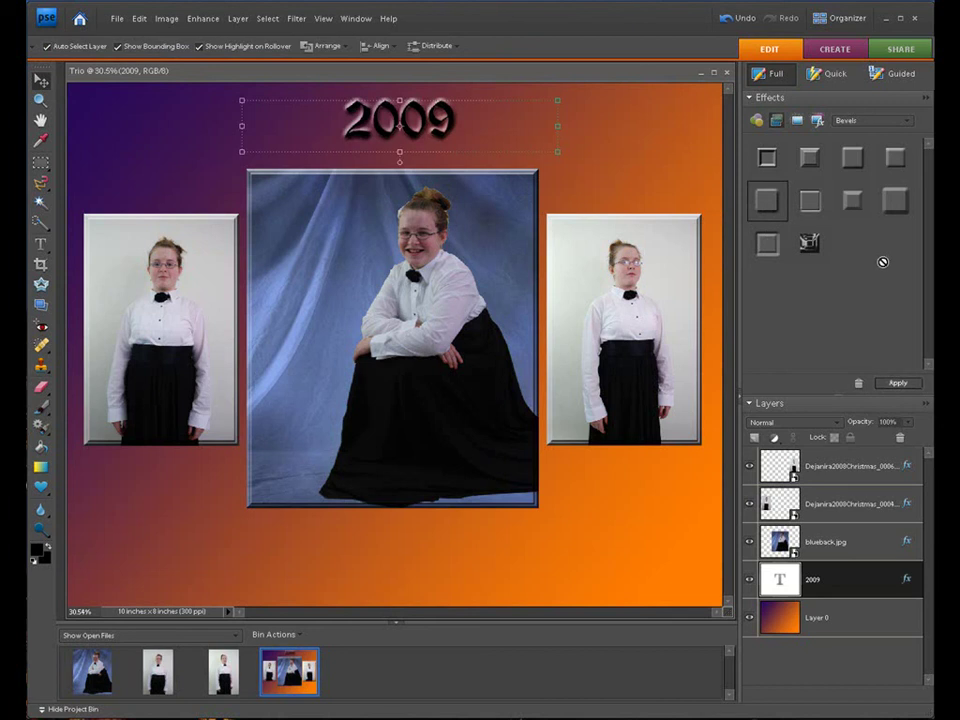
pyautogui.click(826, 622)
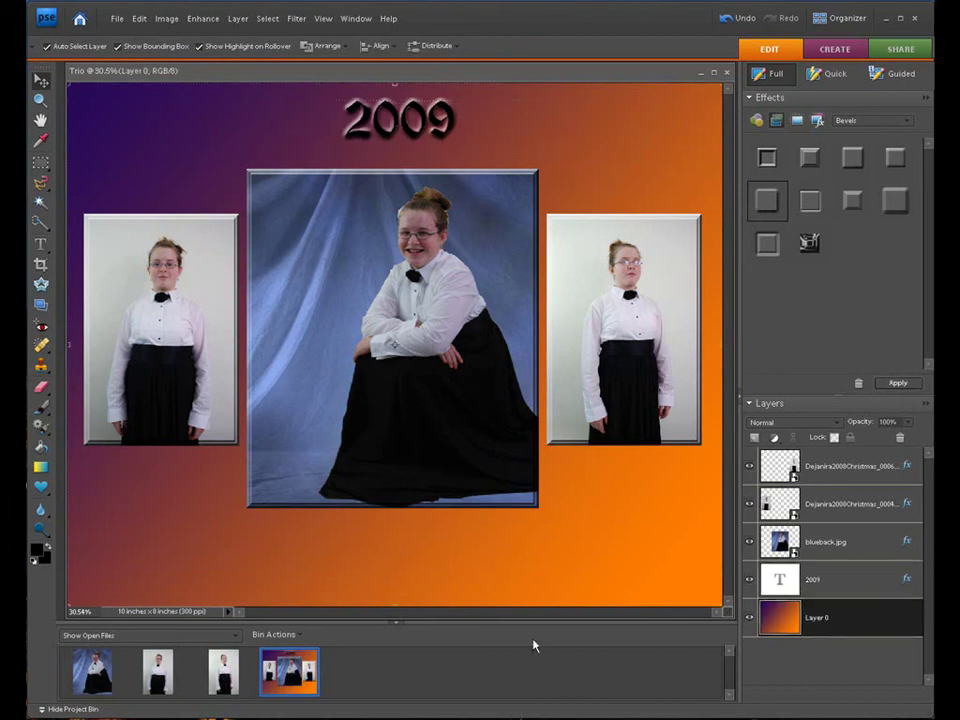
# Bring up the Gmail message about arranging three portraits, then minimize it to show the 2009 collage
pyautogui.click(260, 716)
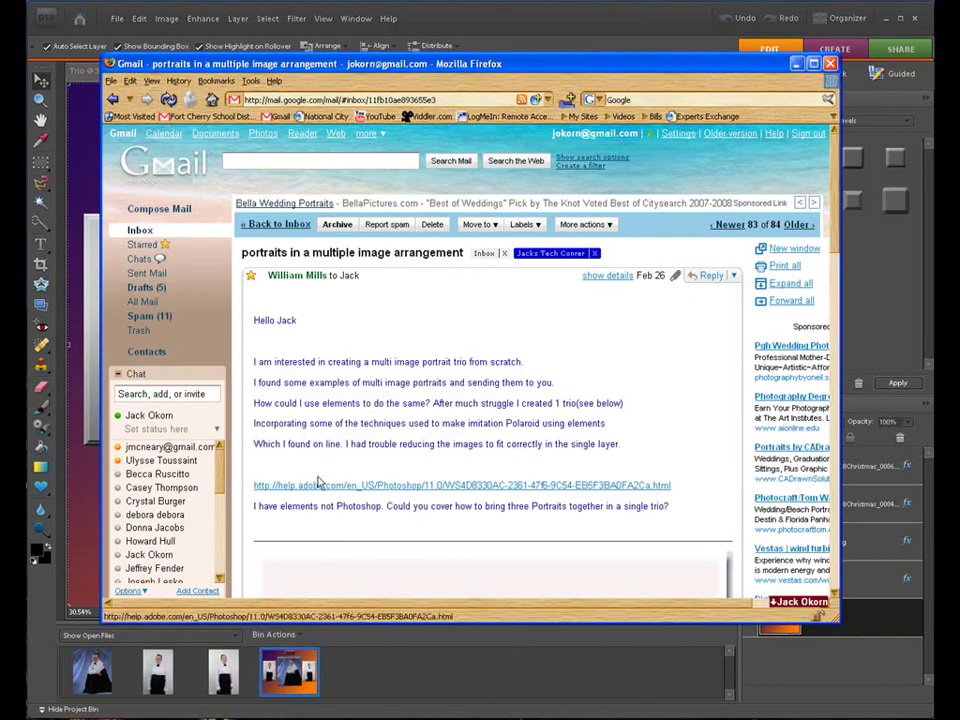
pyautogui.click(796, 64)
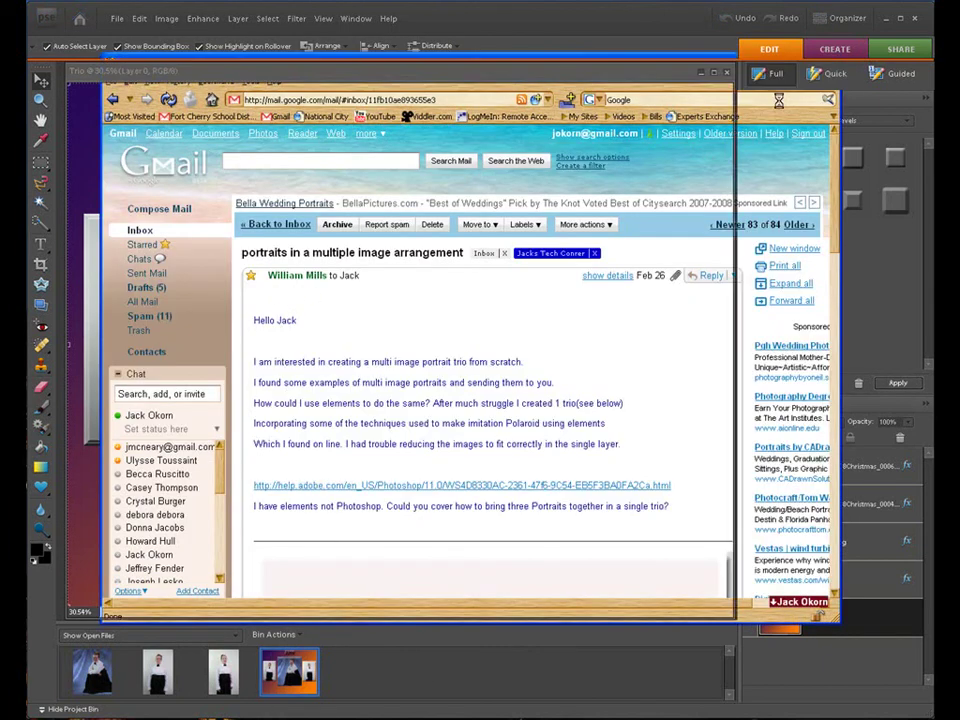